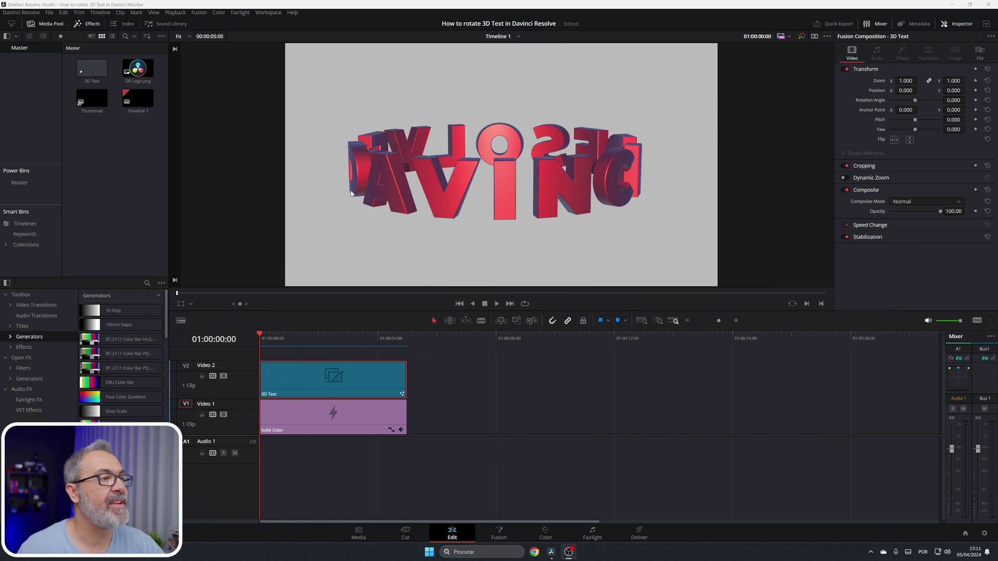
- Play the finished spinning 'DAVINCI RESOLVE' 3D text clip through its 5 seconds, then clear the selection
click(497, 303)
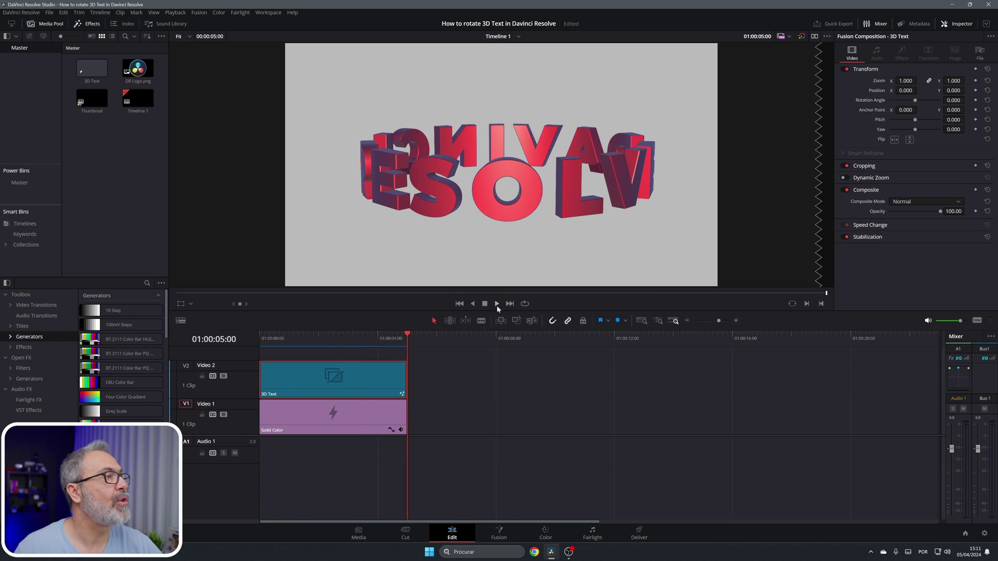
click(135, 171)
- Create a Fusion composition clip named '3D' in the Media Pool and open it on the Fusion page
right_click(124, 150)
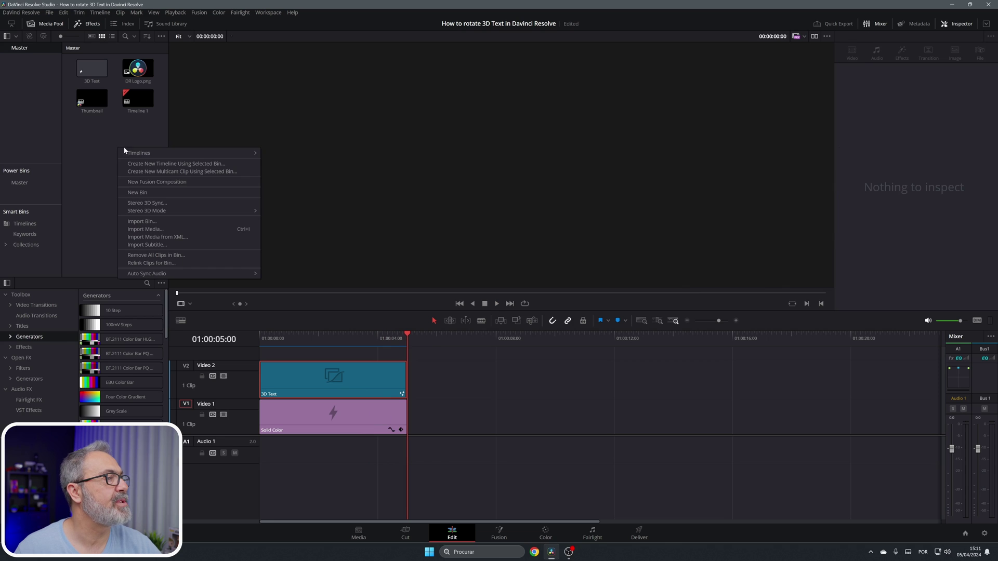
click(155, 182)
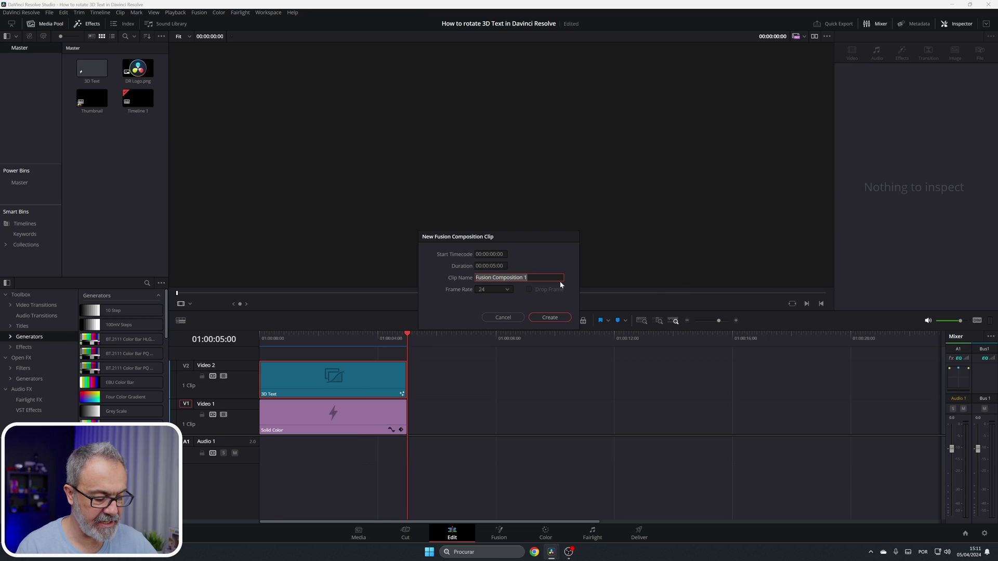
text(3D)
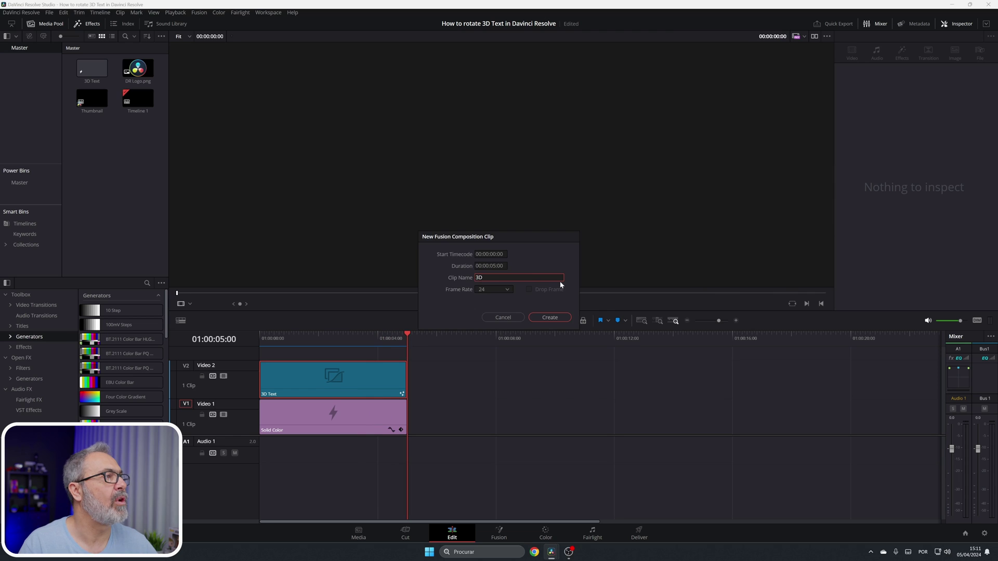
key(Return)
click(95, 74)
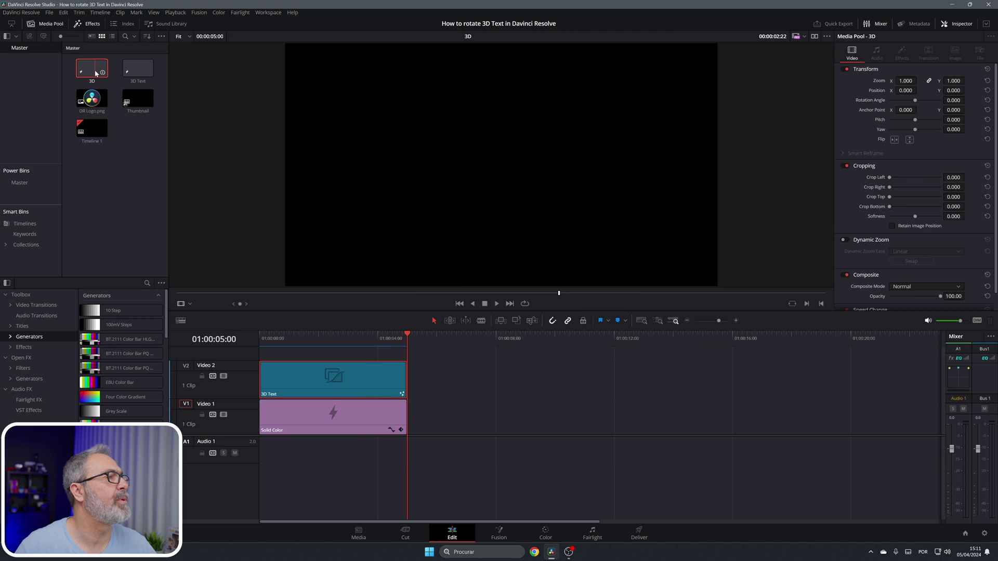
key(shift+5)
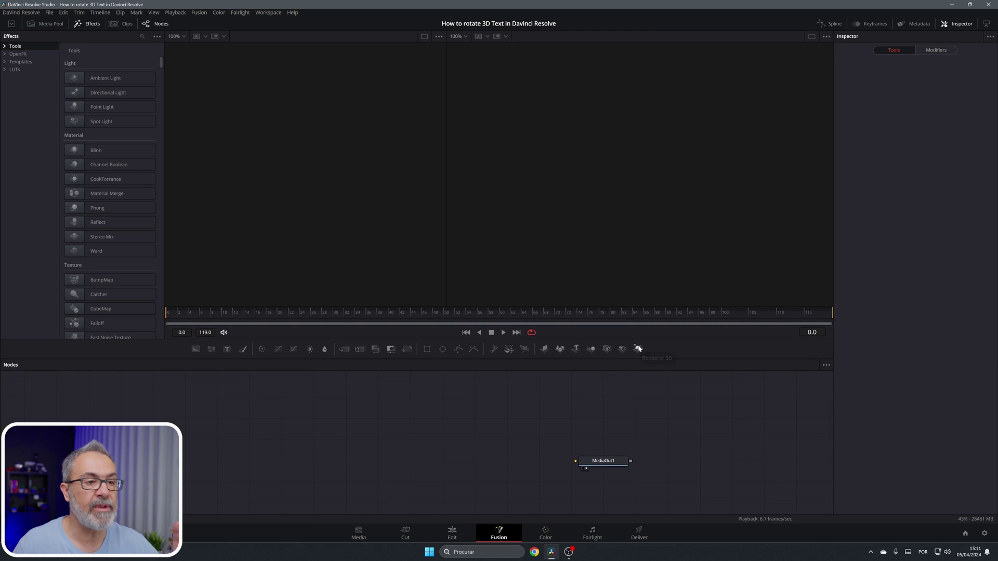
- Add a Renderer3D with lighting, shadows and Hardware Renderer, fed by a new Merge3D node
drag(638, 348, 598, 462)
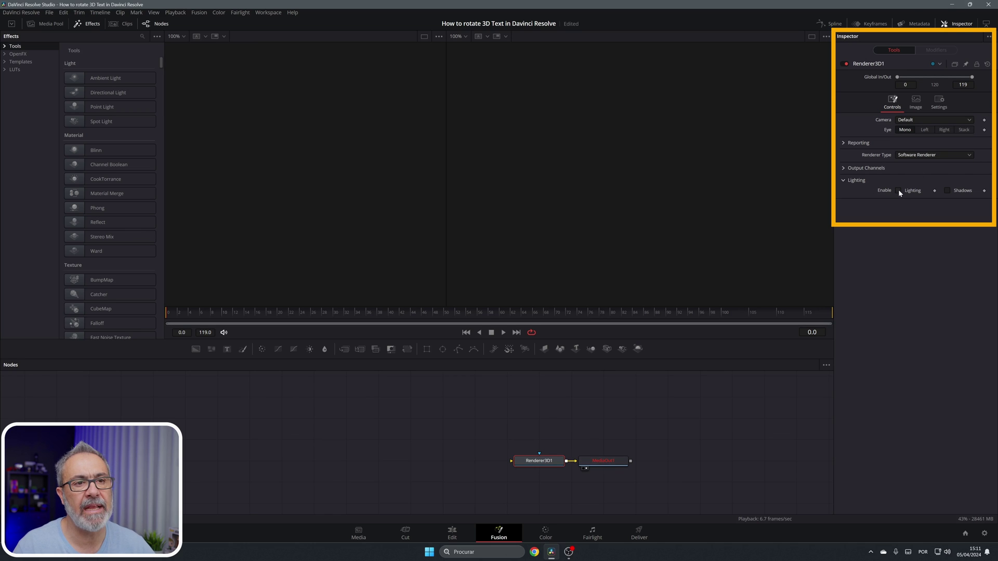
click(947, 191)
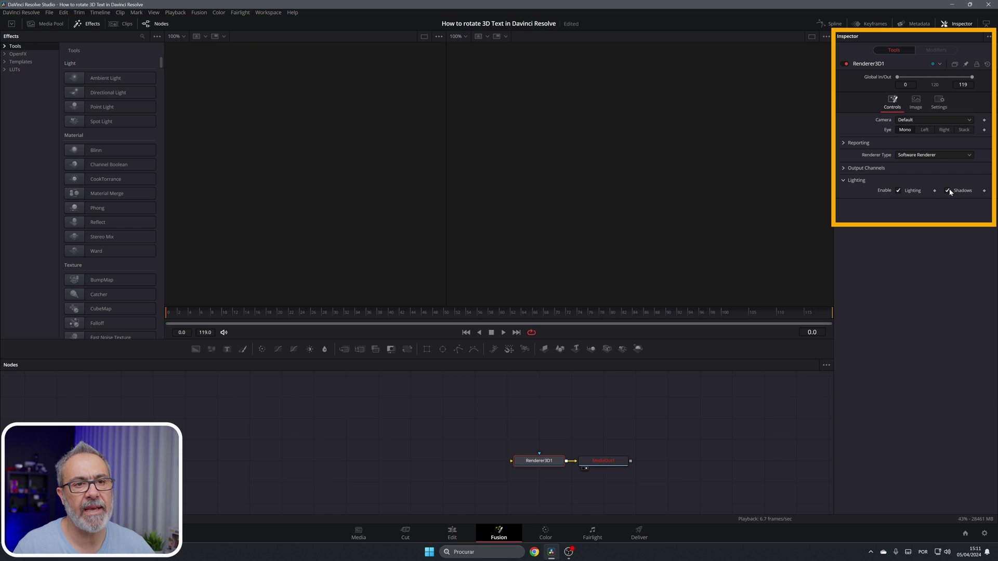
click(935, 156)
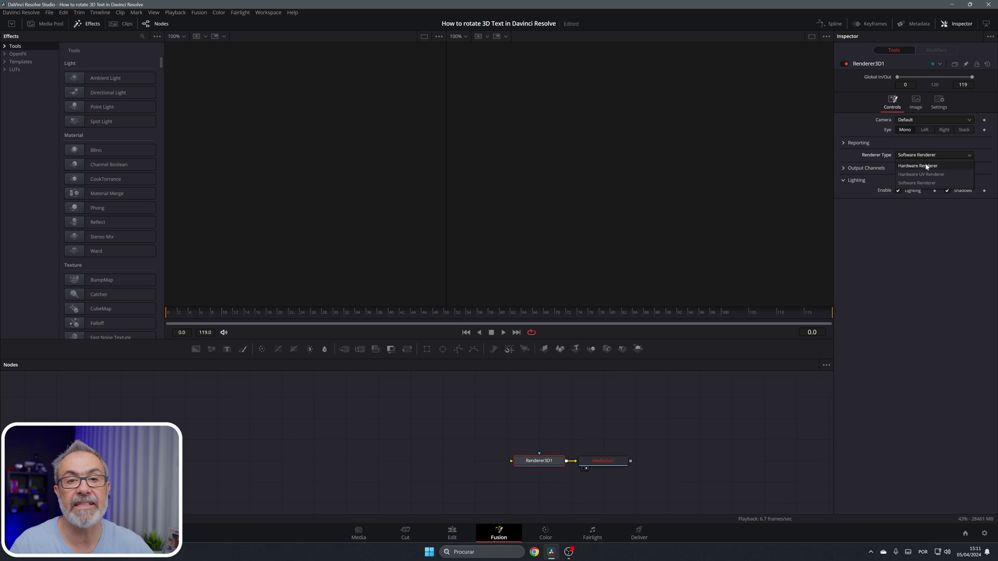
click(927, 166)
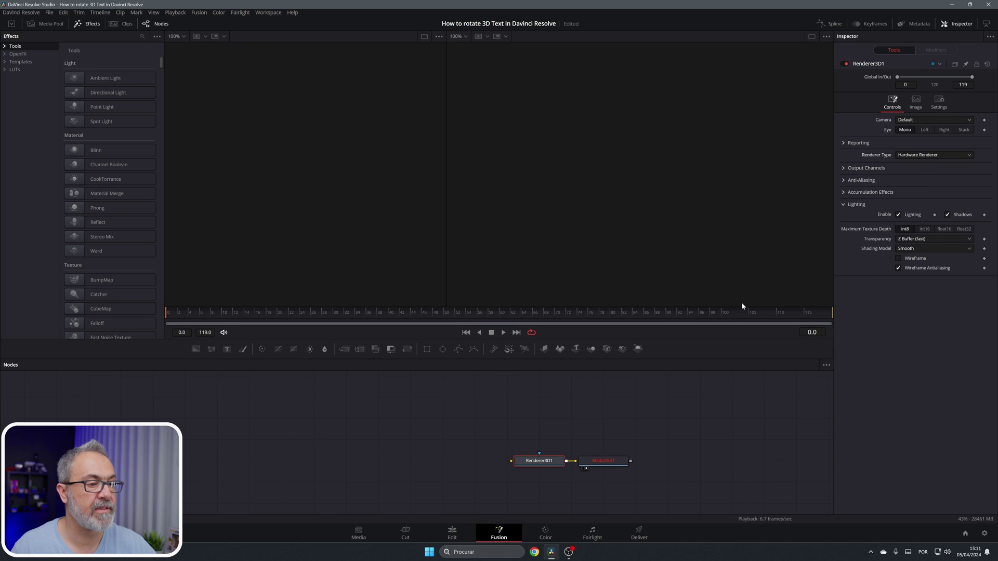
drag(590, 348, 530, 463)
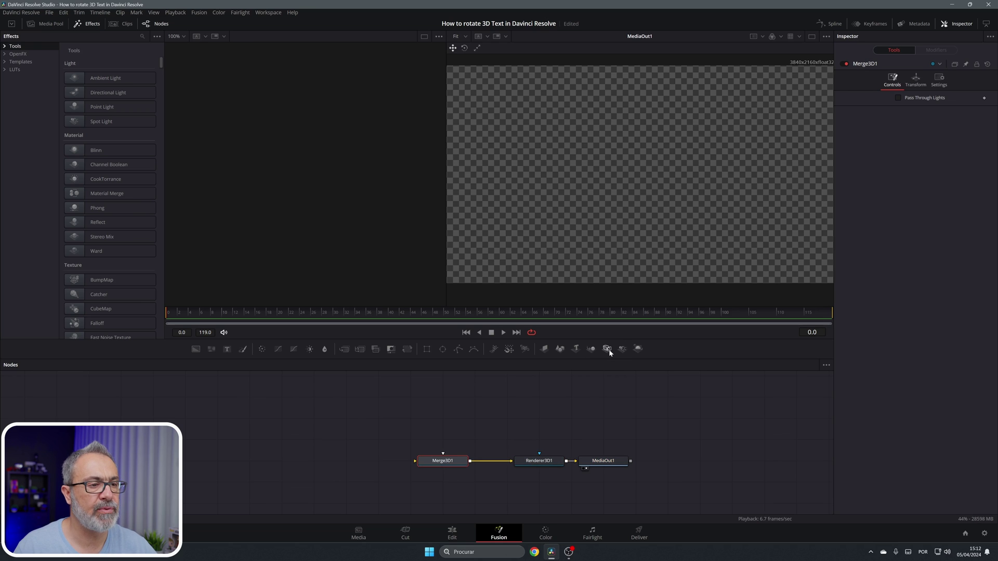
- Connect a Camera3D and a SpotLight to Merge3D1 and view the merged scene in the left viewer
drag(607, 350, 443, 454)
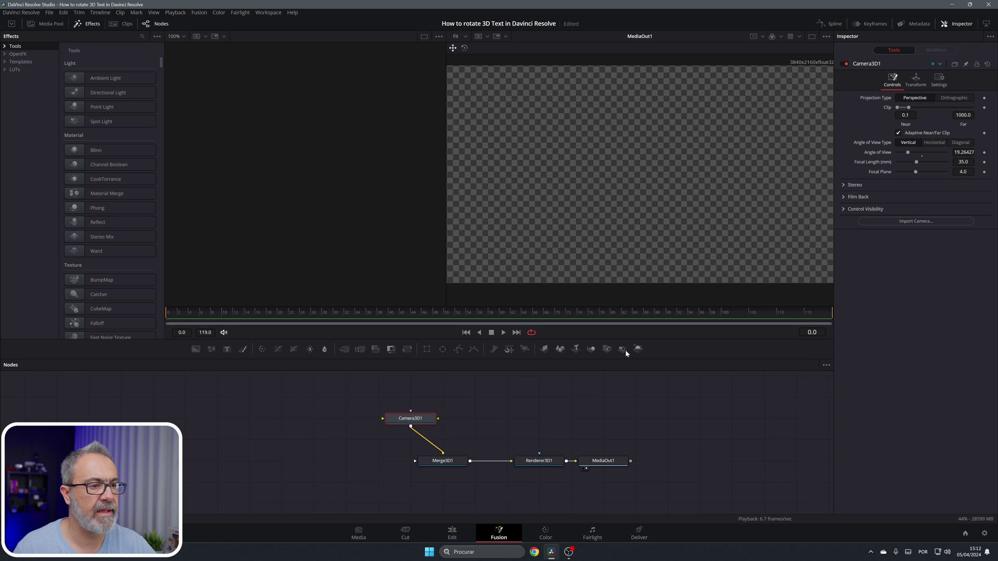
drag(622, 349, 450, 463)
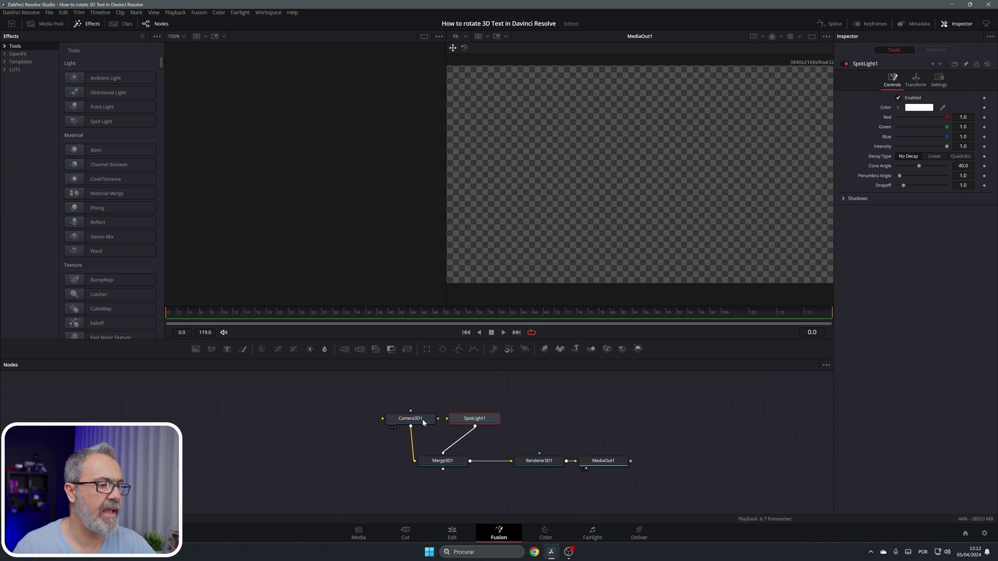
click(422, 419)
click(453, 459)
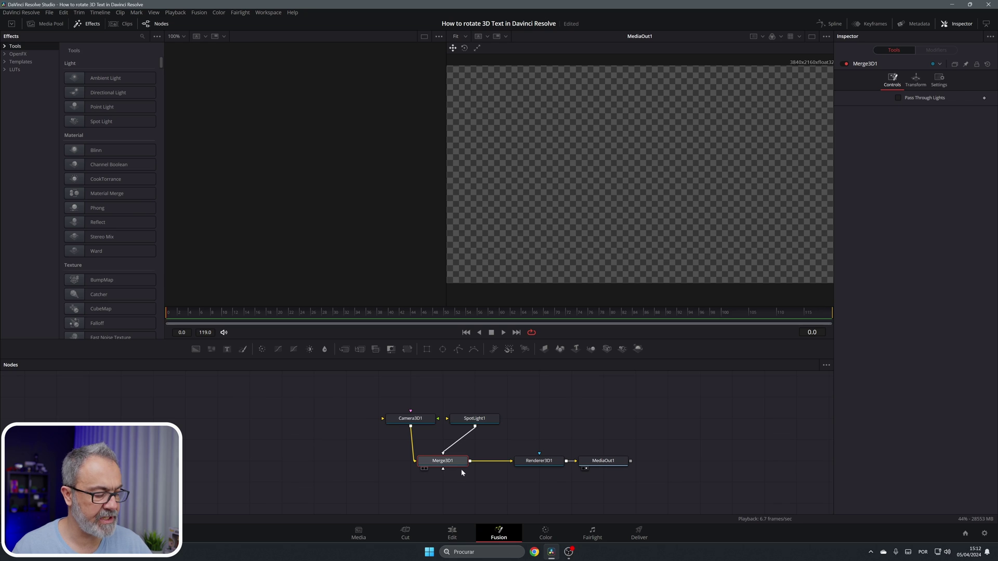
key(1)
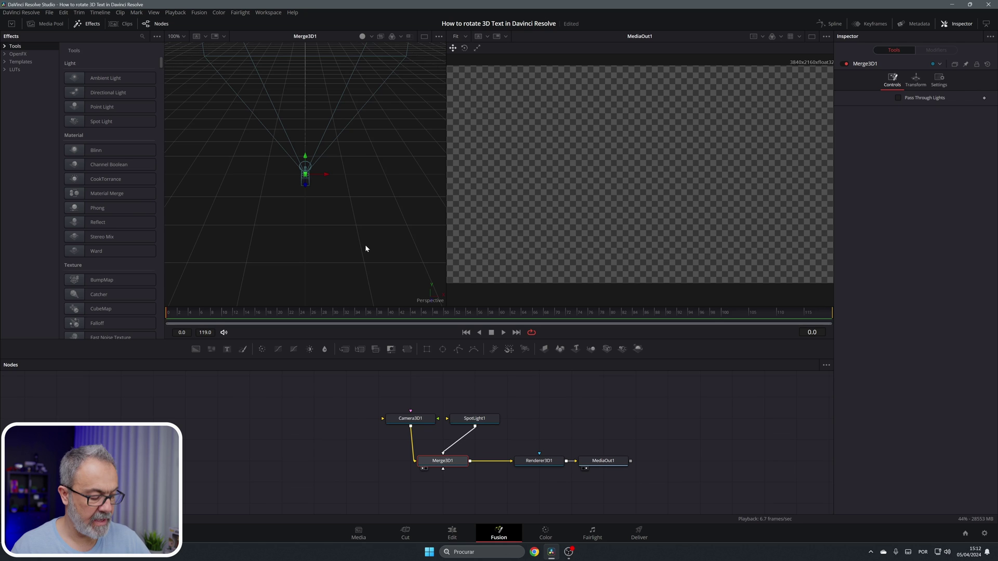
- Pull the camera back toward the lower left and add a Text3D node to the merge
drag(366, 249, 208, 226)
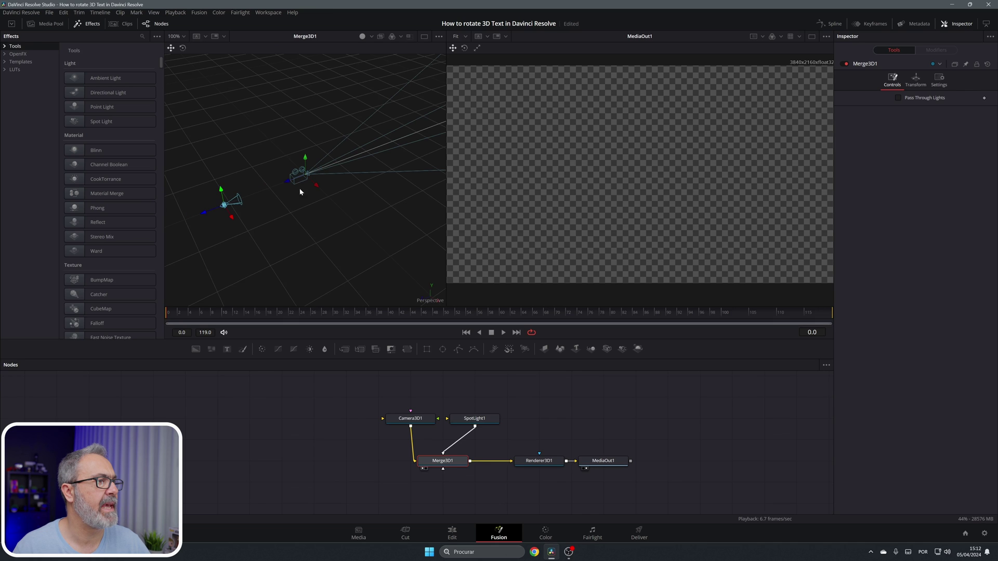
drag(287, 183, 109, 237)
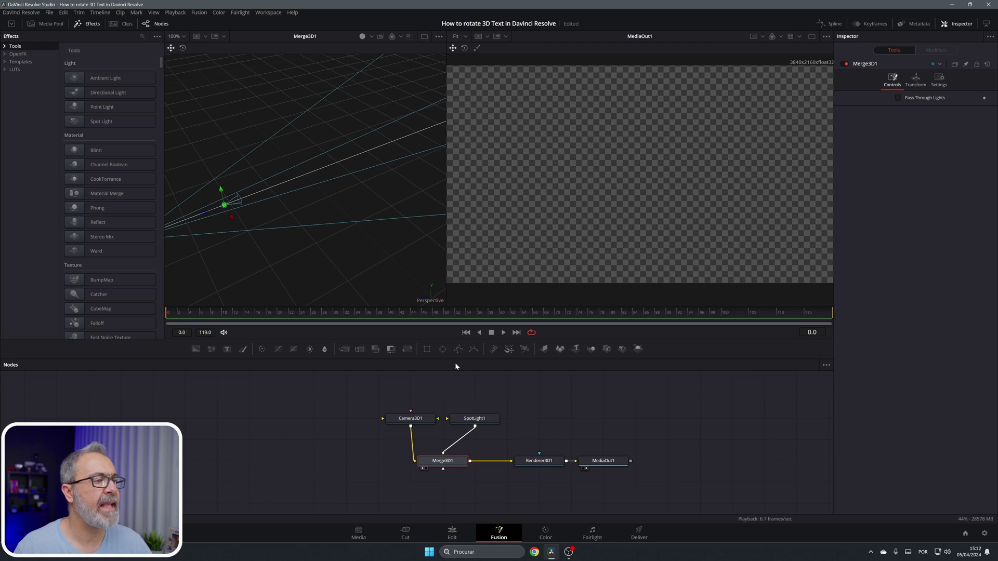
drag(576, 352, 430, 460)
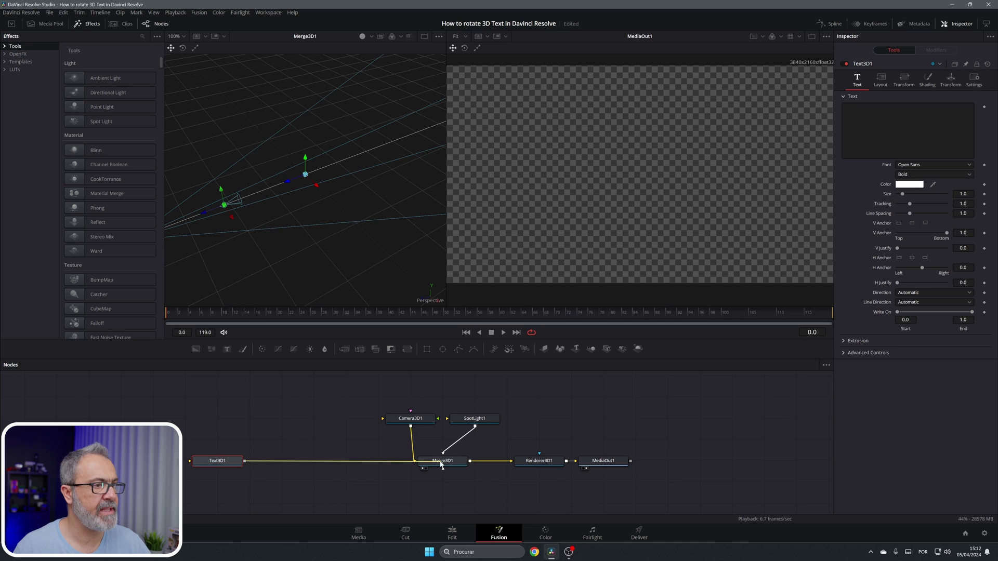
- Link Text3D1 to the merge and make it read 'DAVINCI RESOLVE' in Montserrat Black at size 0.1
click(883, 125)
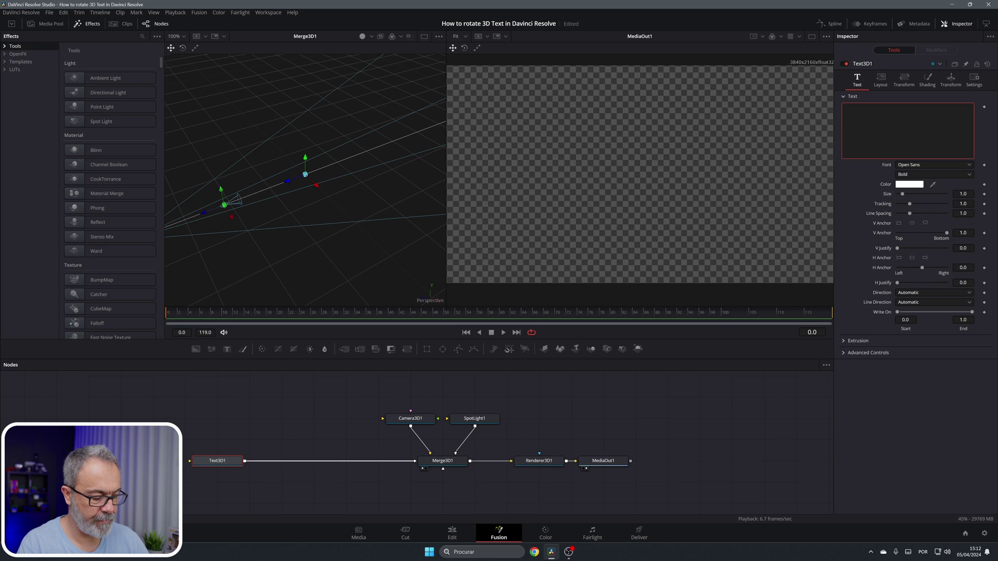
text(DAVINCI )
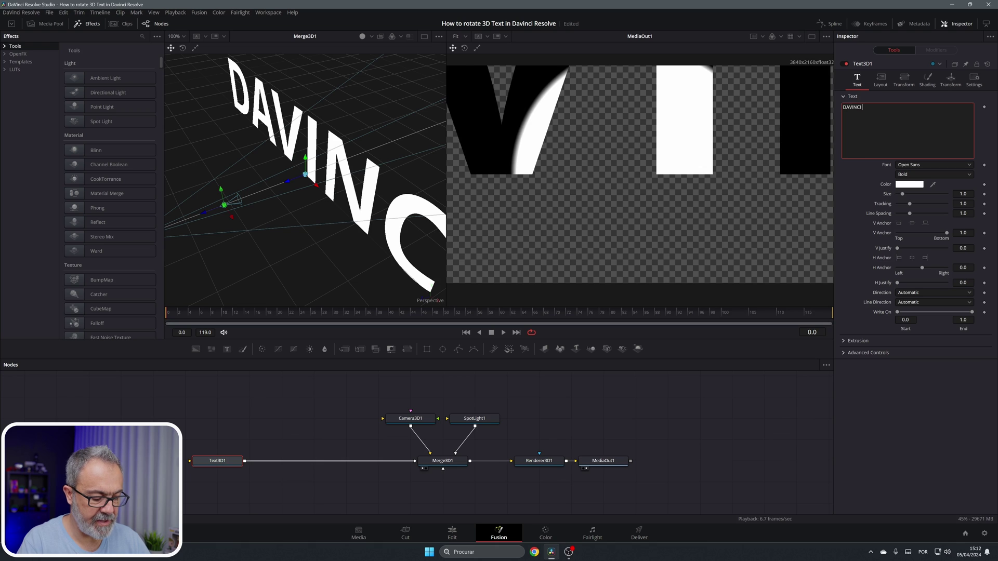
text(RESOLVE)
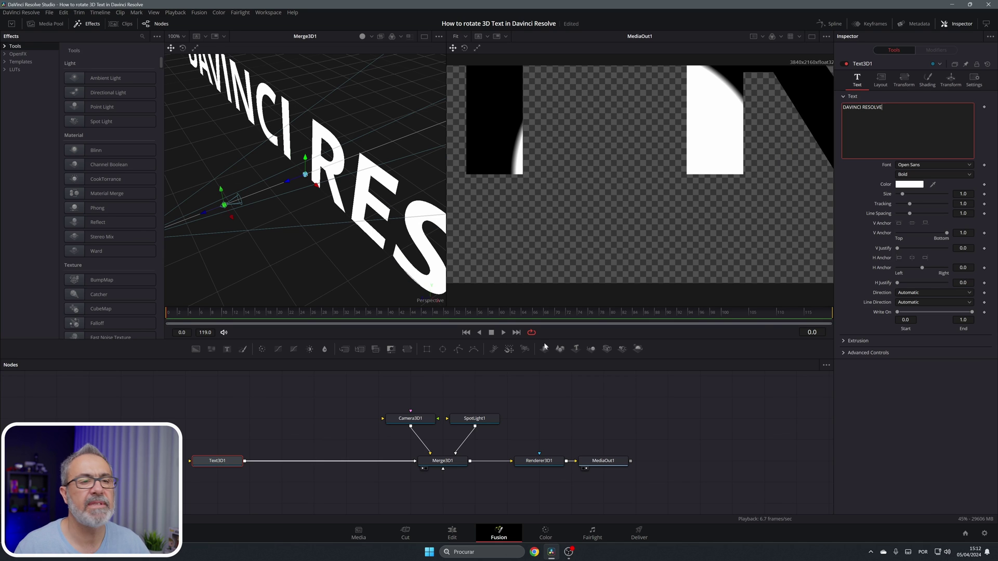
click(948, 166)
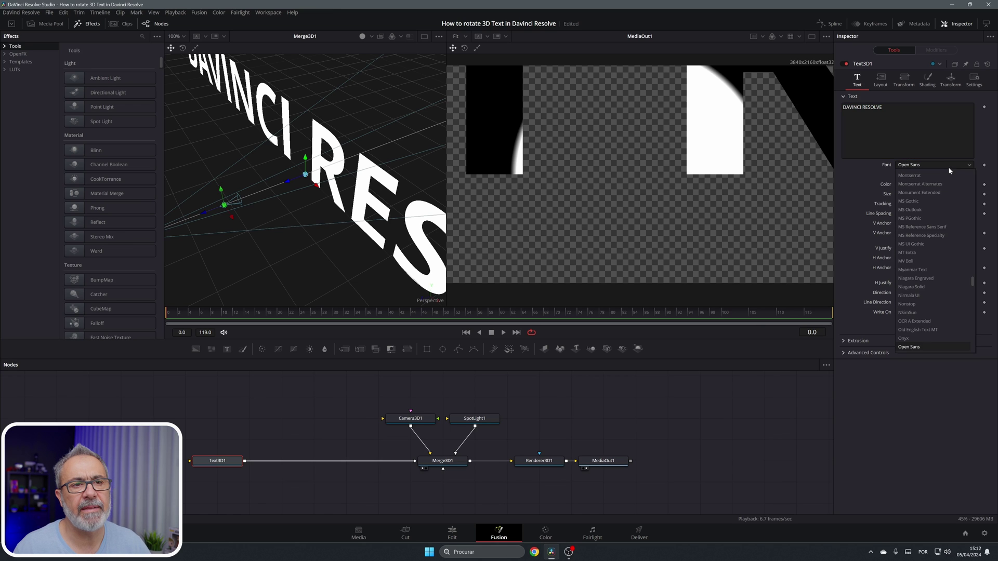
click(935, 173)
click(927, 173)
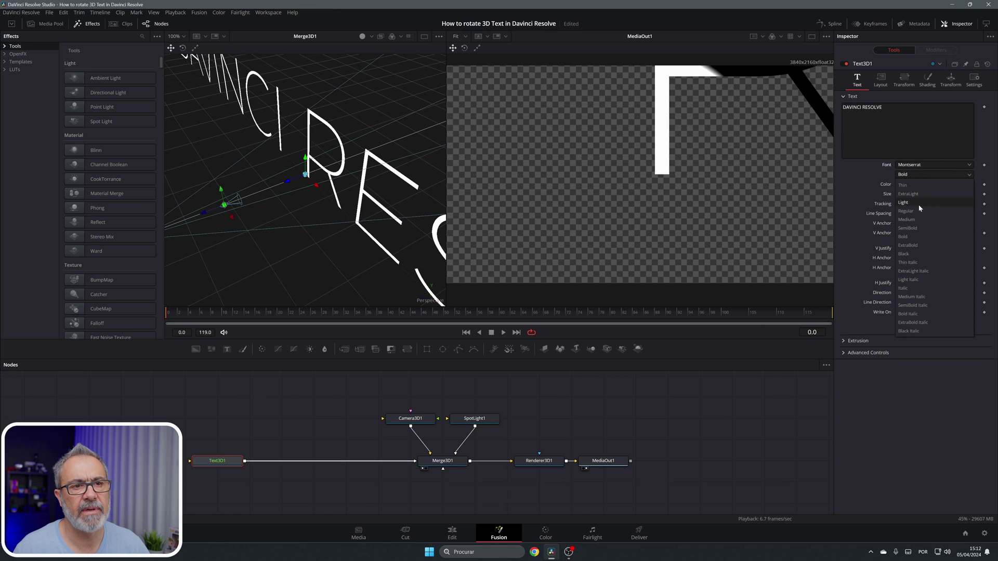
click(912, 254)
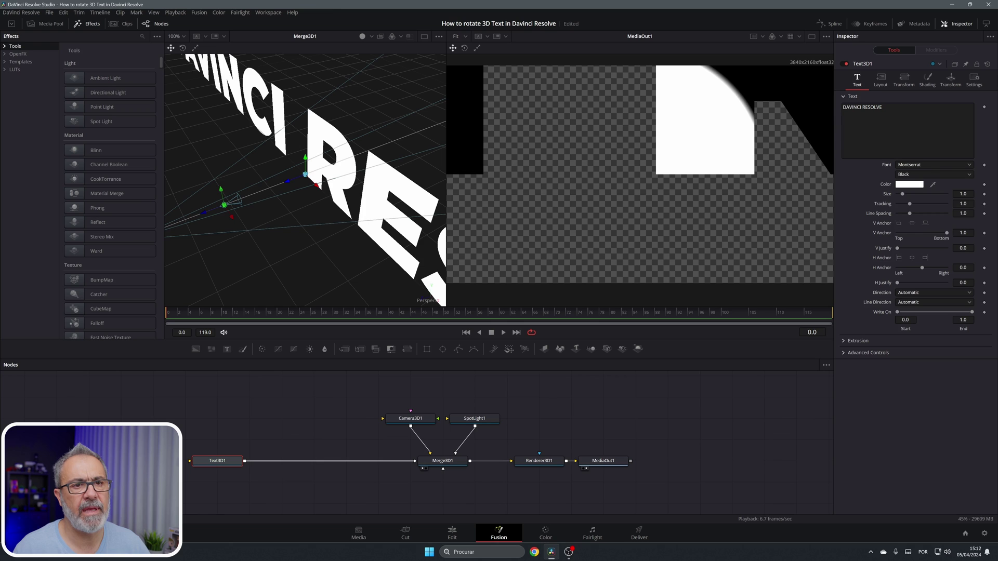
drag(903, 193, 897, 194)
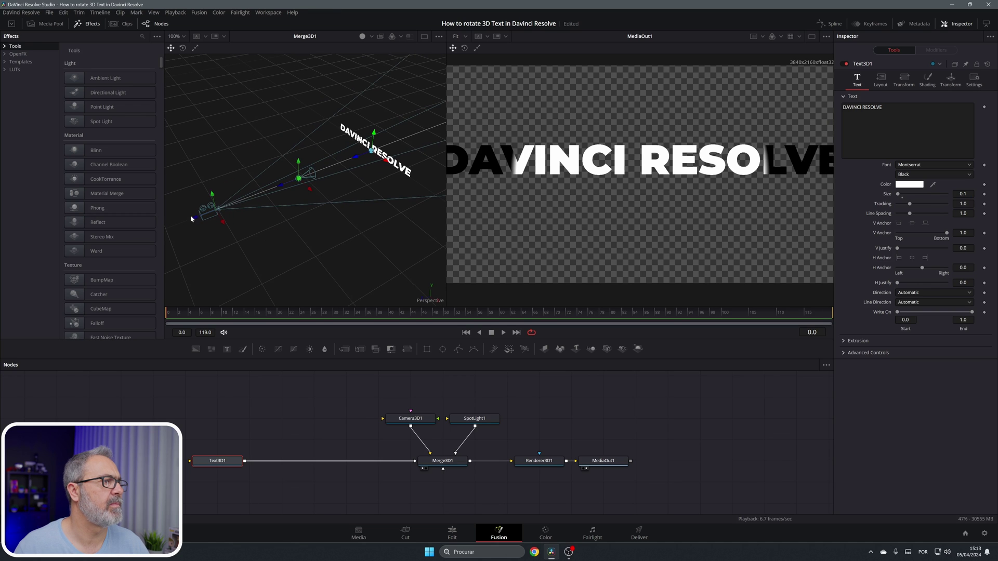
- Reframe the camera on the text and widen SpotLight1's cone angle from 40 to 82.91
drag(196, 222, 178, 227)
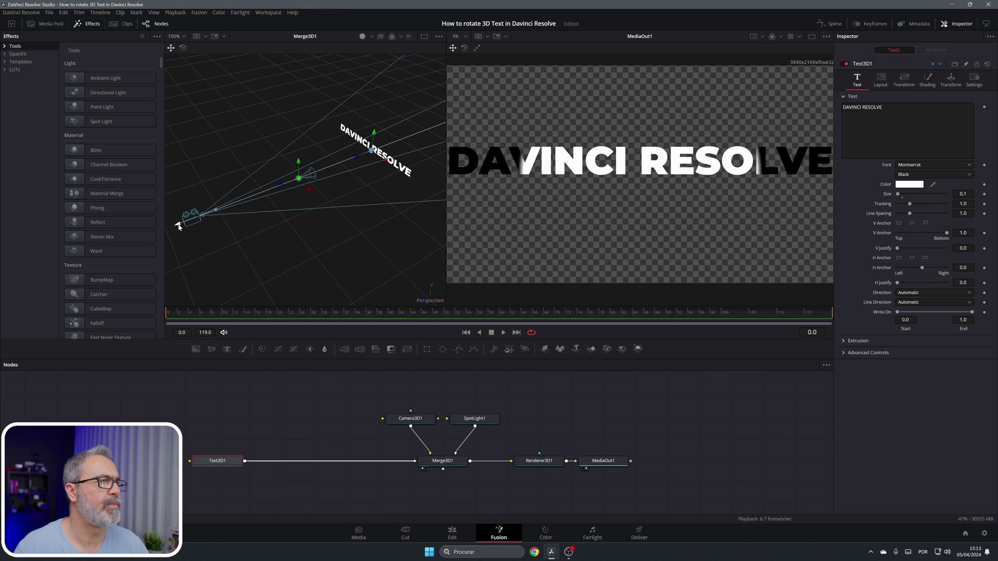
click(473, 422)
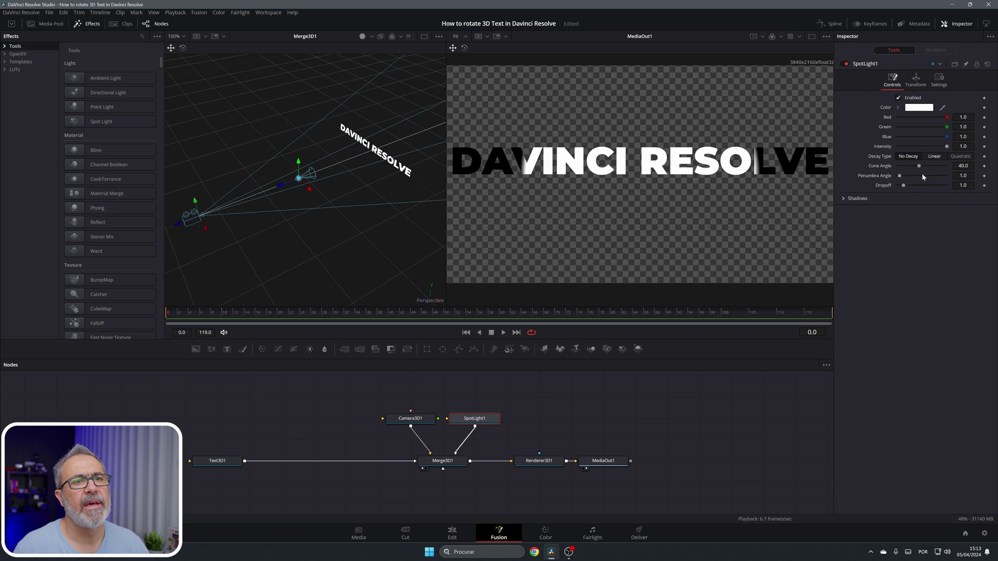
drag(919, 166, 943, 168)
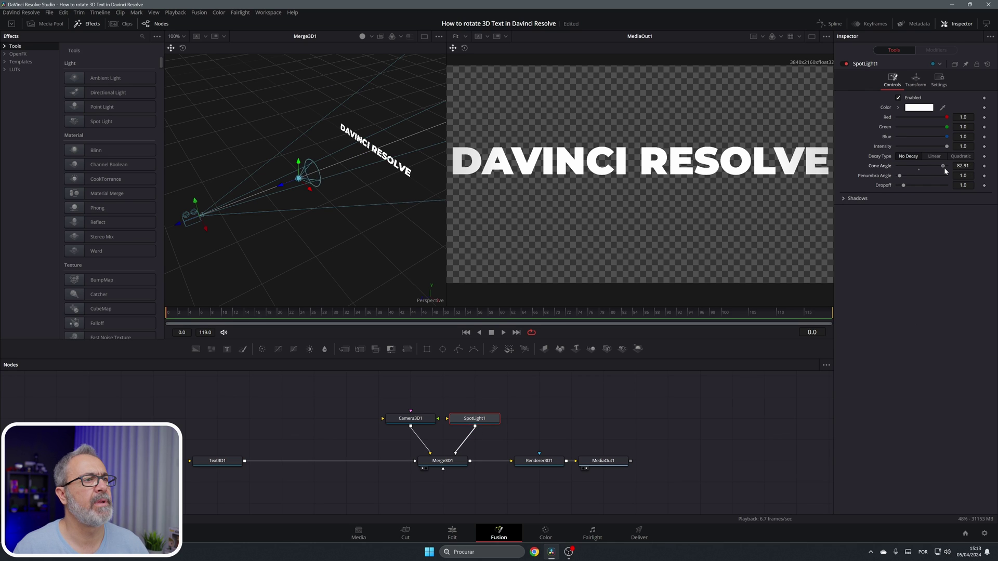
click(216, 461)
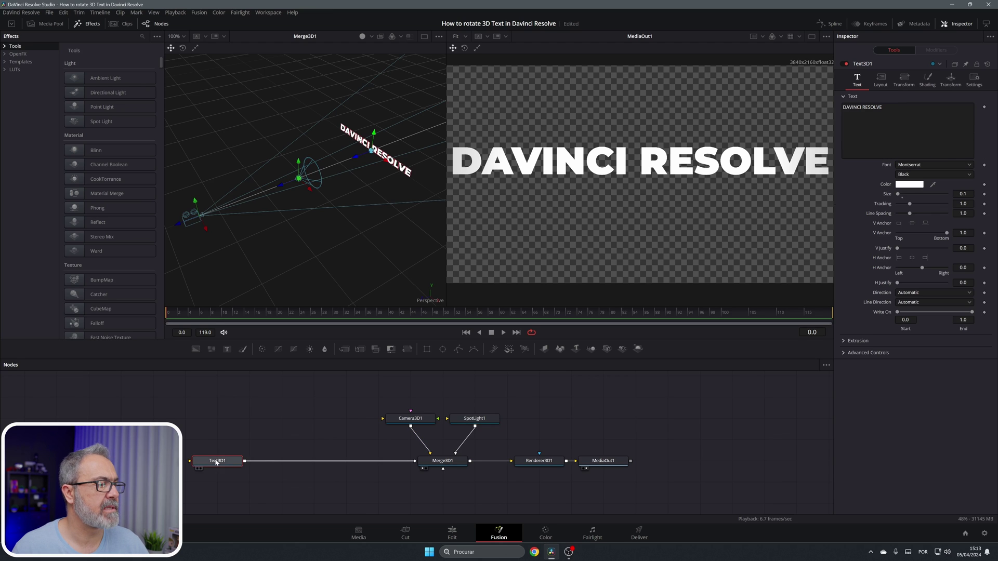
- Give Text3D1 an extrusion depth of 0.2, then bring up its Transform settings
click(845, 342)
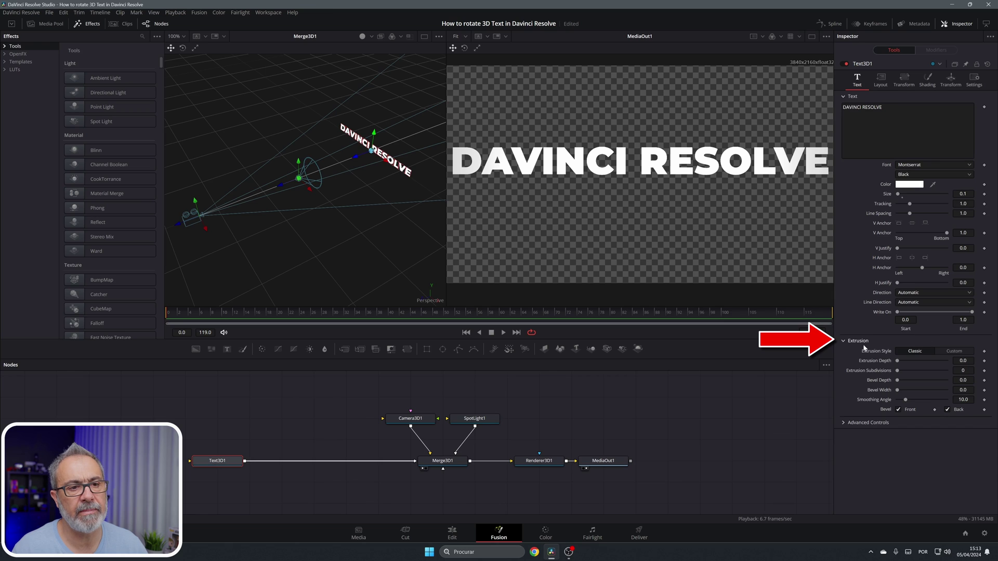
drag(898, 361, 969, 358)
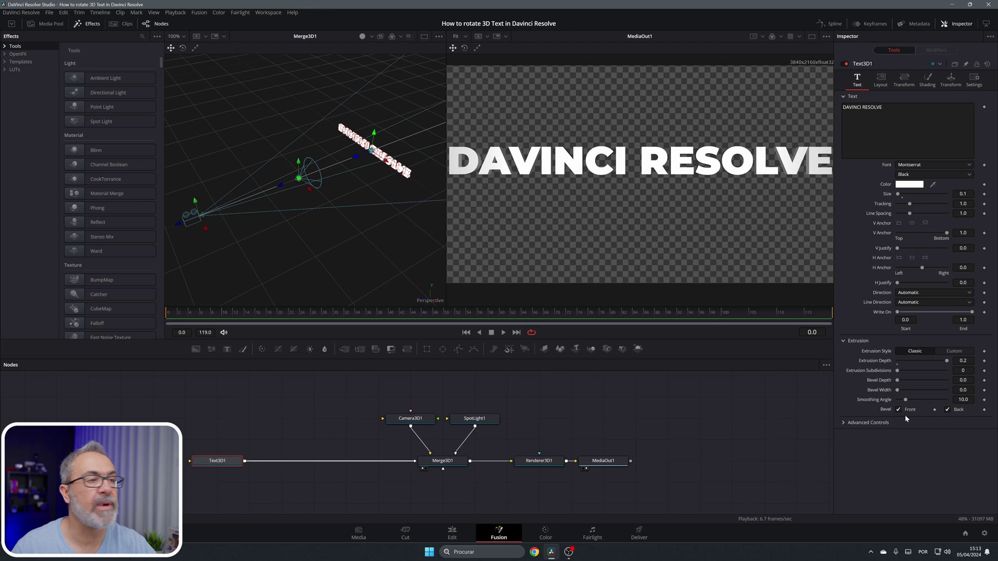
click(948, 77)
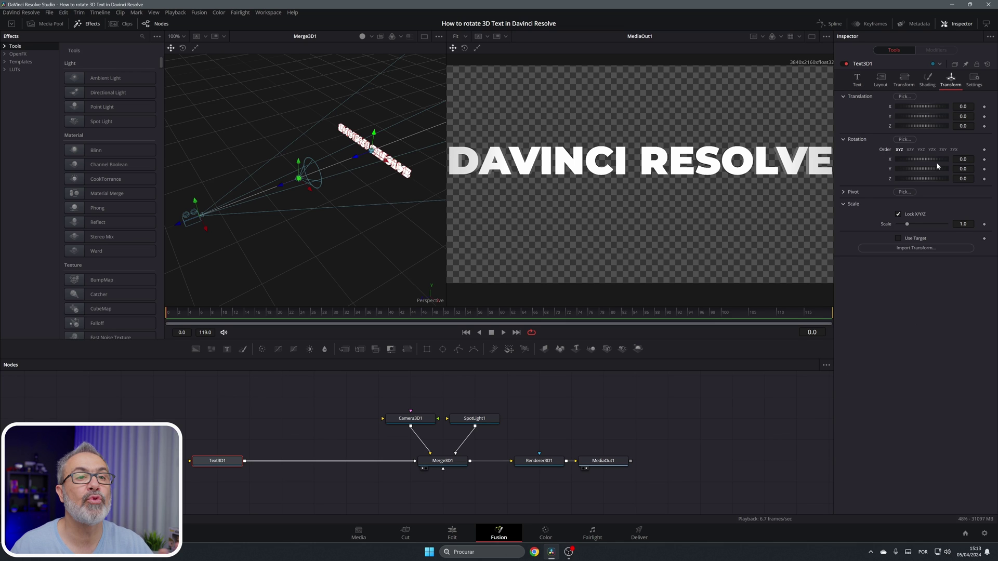
- Test-tilt Text3D1 to -60 on Rotation X, reset it to 0, and open Select Tool
drag(934, 160, 886, 157)
double_click(891, 160)
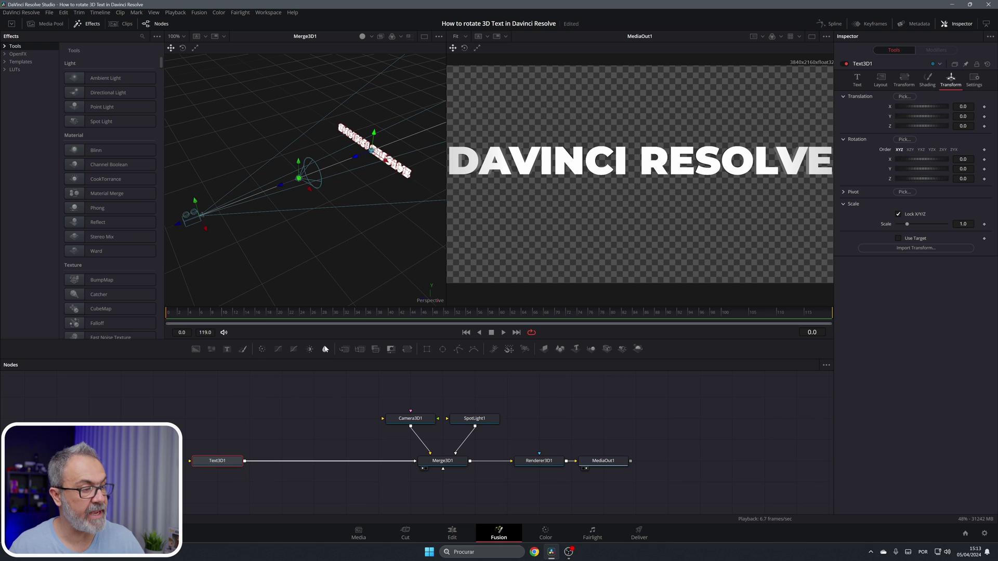
key(shift+space)
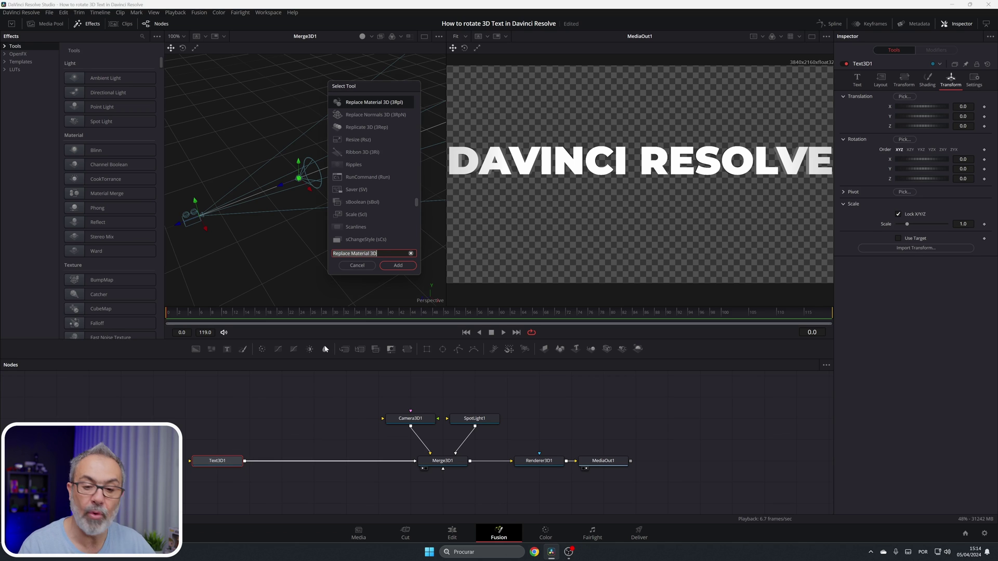
- Insert a Bender 3D node between Text3D1 and Merge3D1 and set its bend amount to 0.1
text(BENDER)
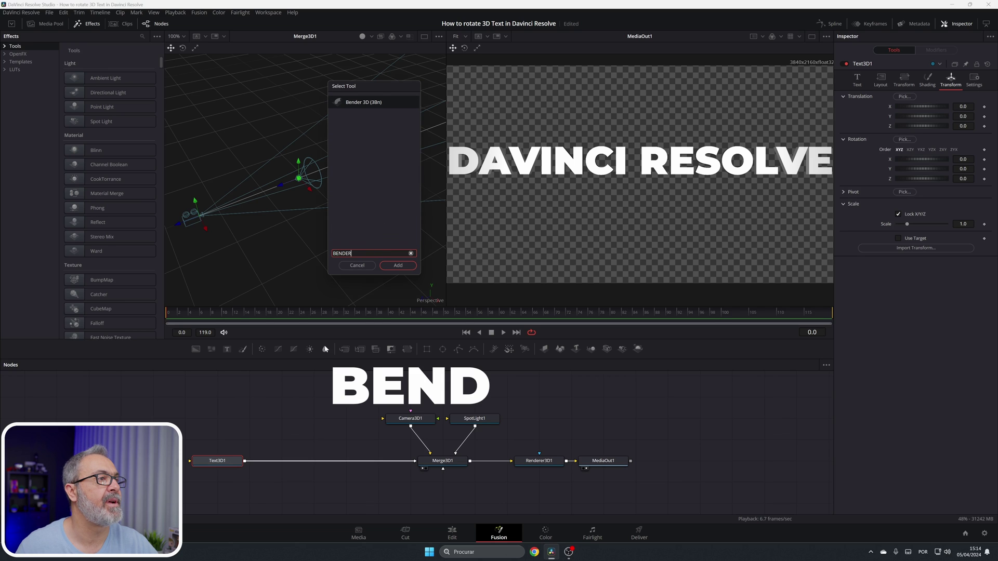
click(363, 104)
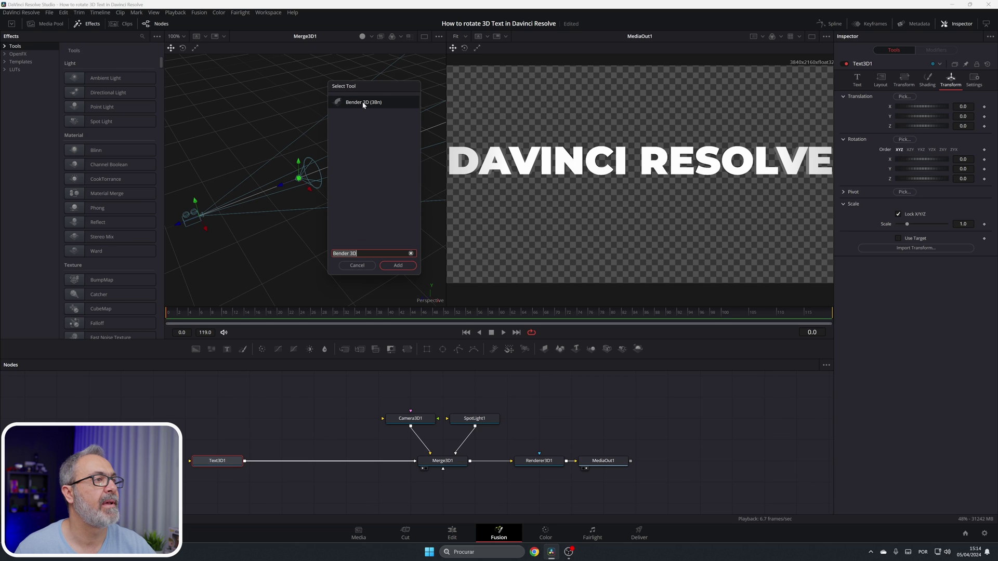
click(401, 267)
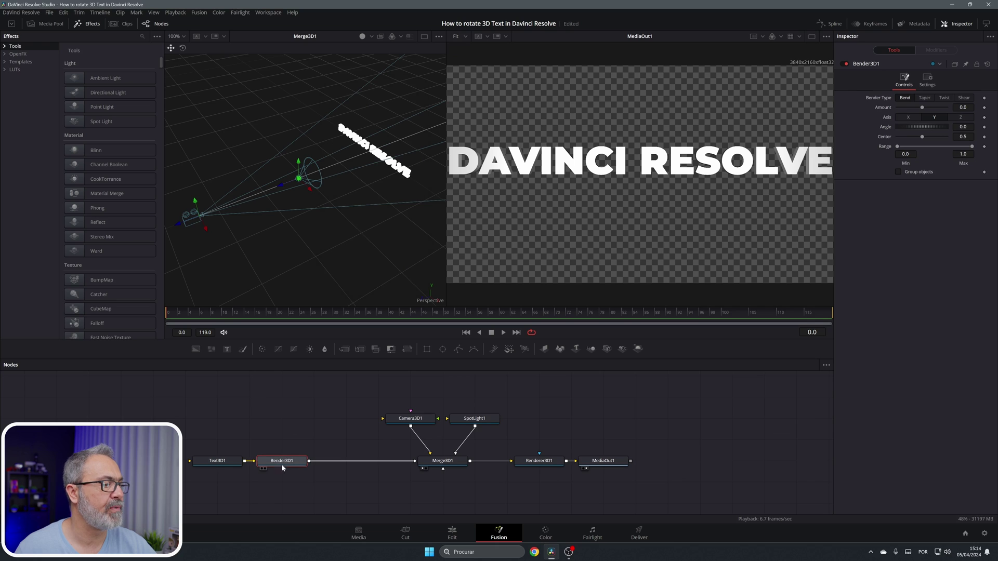
drag(282, 464, 360, 464)
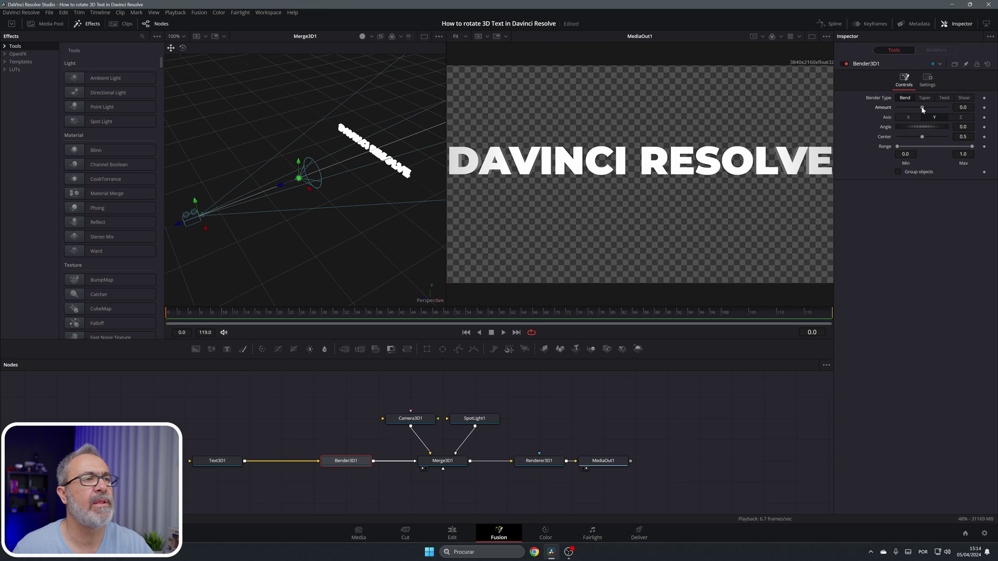
mouse_move(922, 109)
mouse_down()
mouse_move(901, 112)
mouse_move(936, 108)
mouse_move(902, 120)
mouse_move(943, 108)
mouse_move(926, 111)
mouse_up()
- Toggle the bend axis between X and Y, then try a slight Taper deformation
click(908, 117)
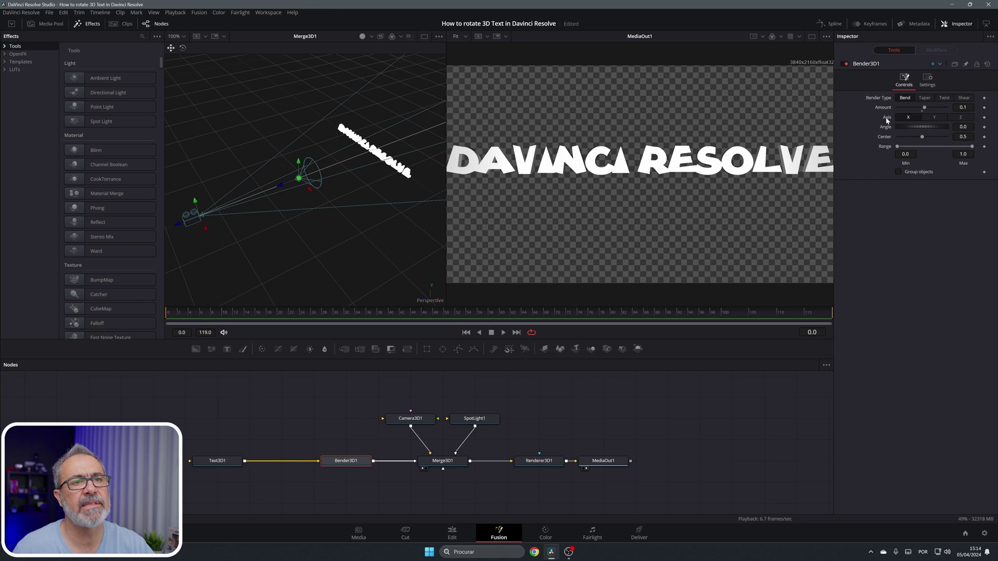
click(934, 117)
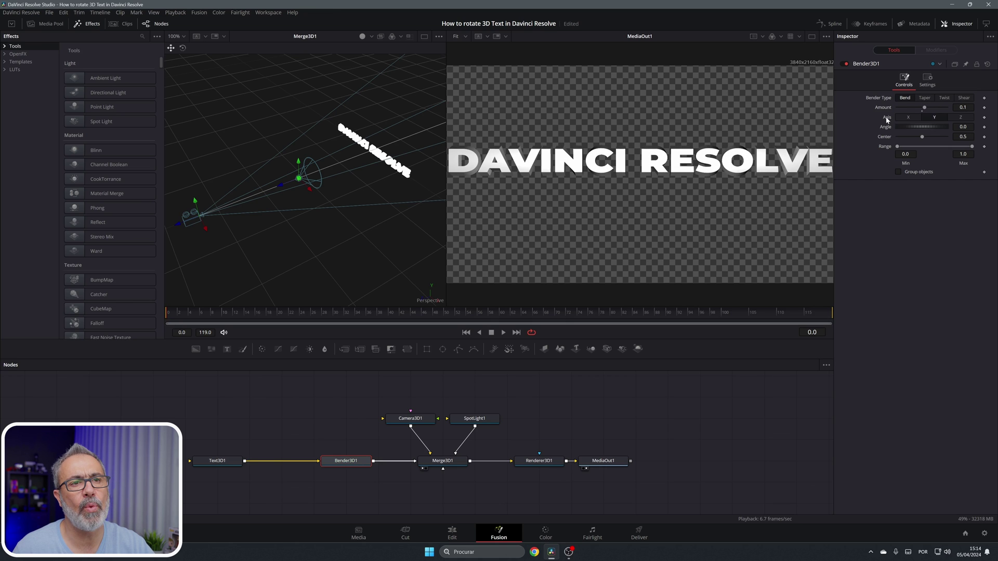
click(924, 98)
drag(924, 108, 923, 109)
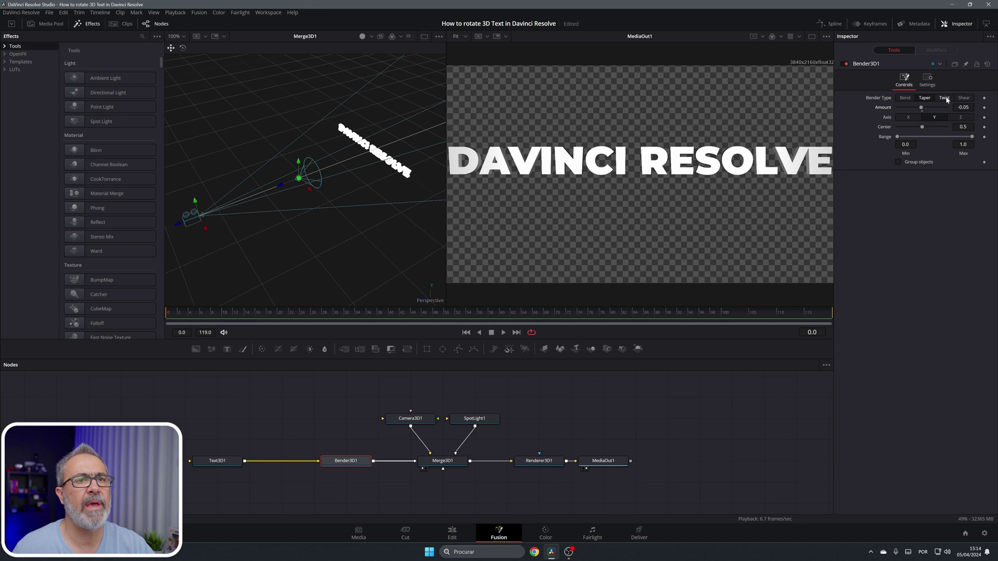
- Try the Twist and Shear deformations, then set Bender Type back to Bend
click(945, 98)
drag(925, 111, 923, 112)
click(964, 98)
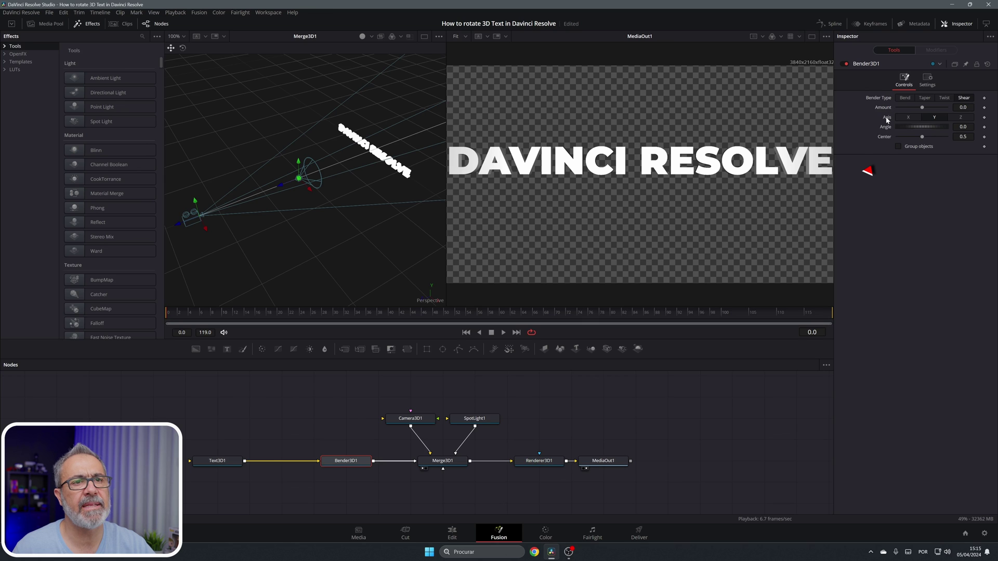
click(904, 98)
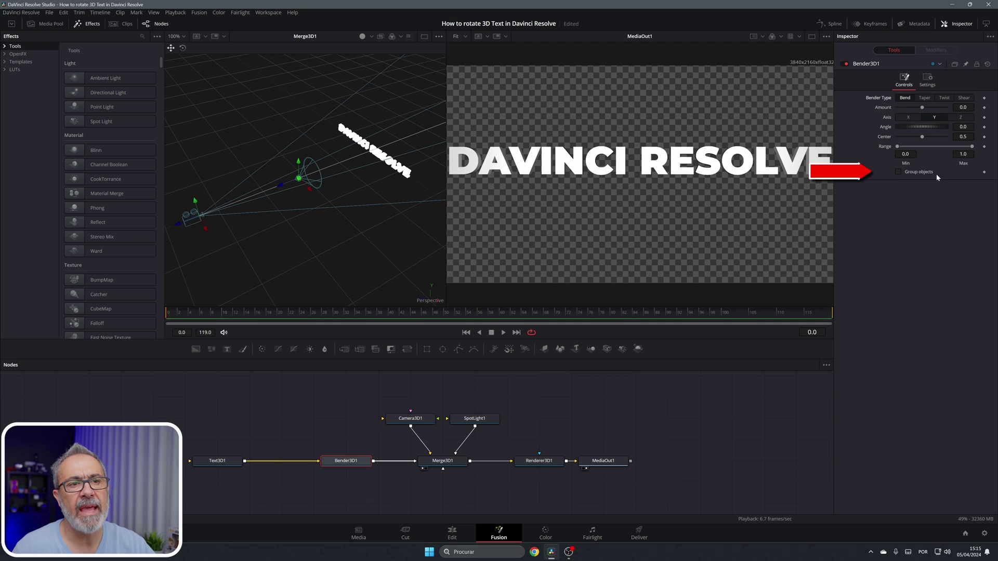
- Group the letters and bend them around the X axis at Amount -0.92, Angle 90
click(899, 172)
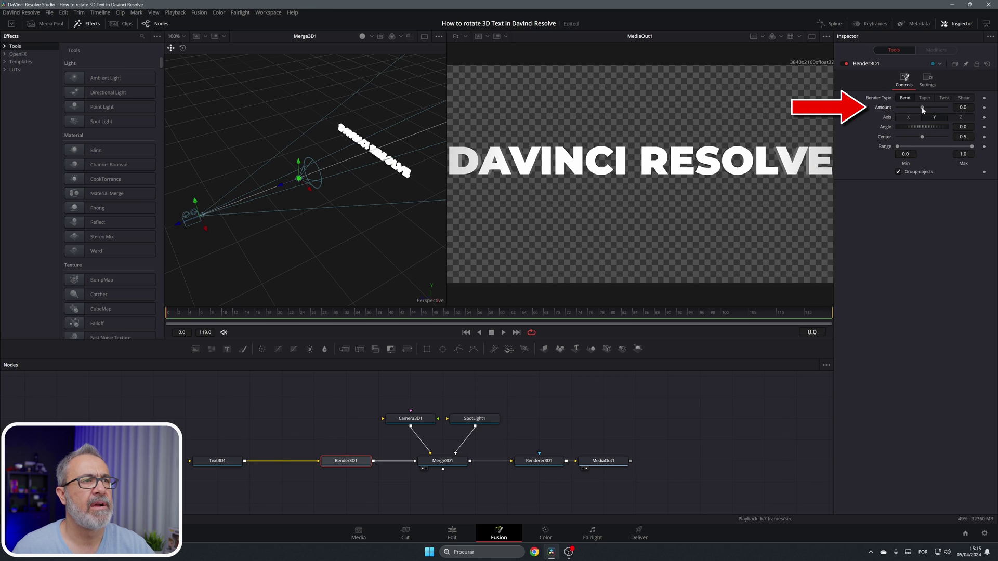
drag(923, 110, 900, 108)
click(910, 116)
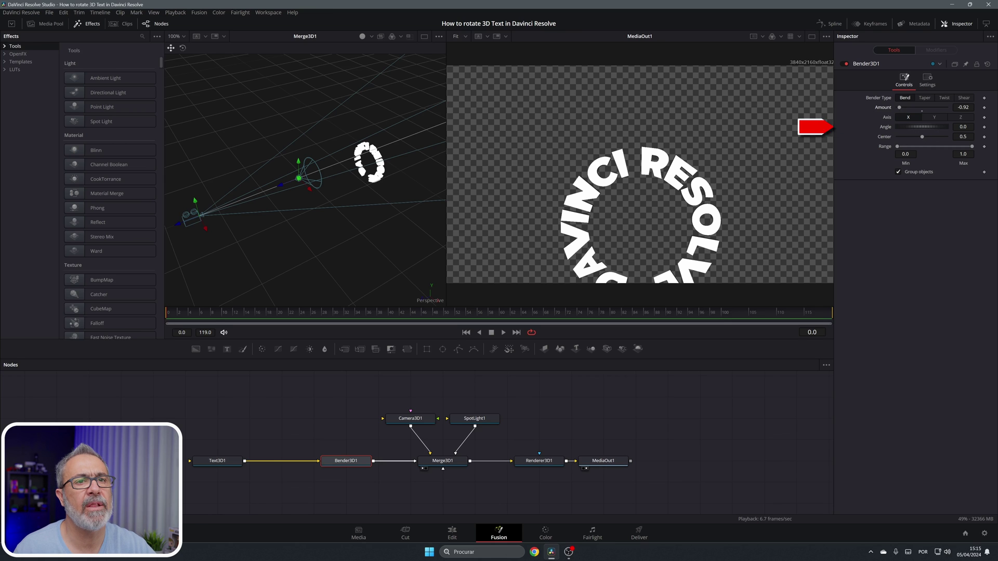
click(963, 126)
text(90)
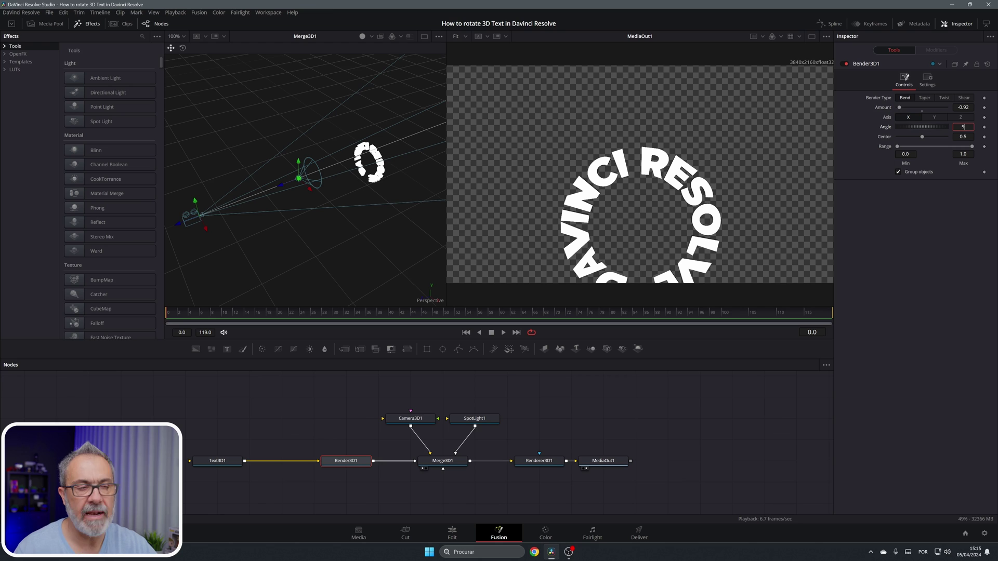
key(Tab)
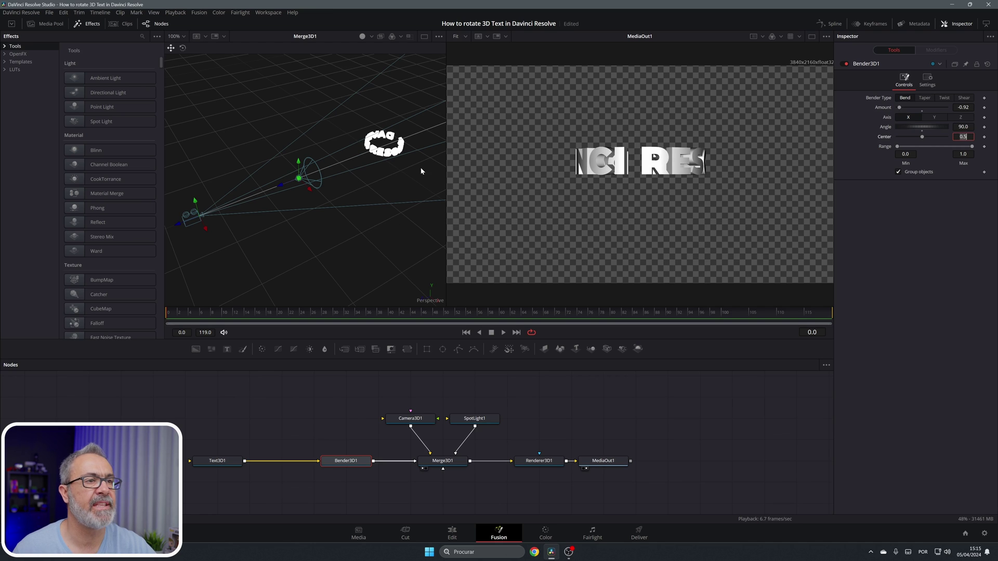
- Move Text3D1 and Bender3D1 further left, leaving only Bender3D1 selected
drag(316, 468, 208, 453)
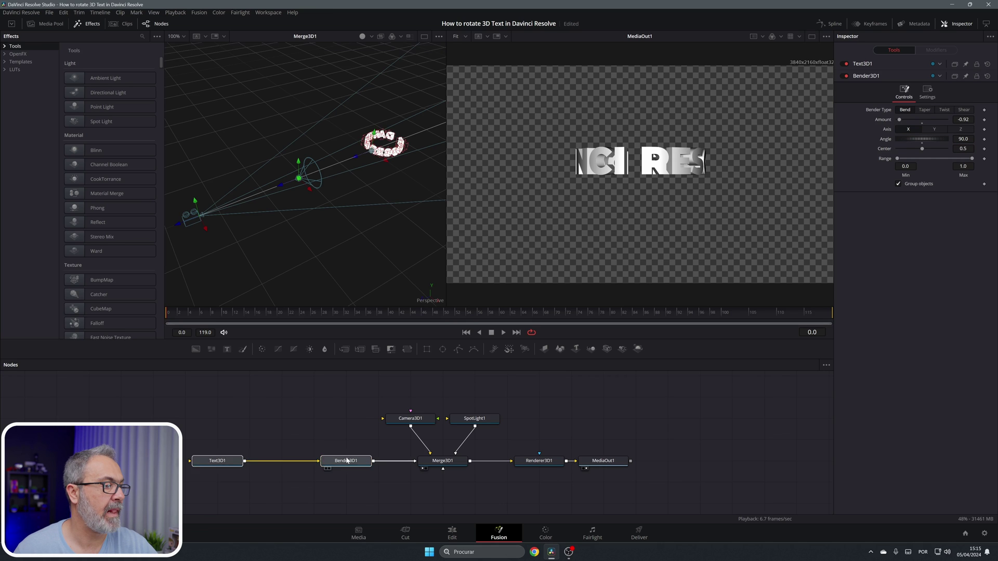
drag(346, 460, 281, 460)
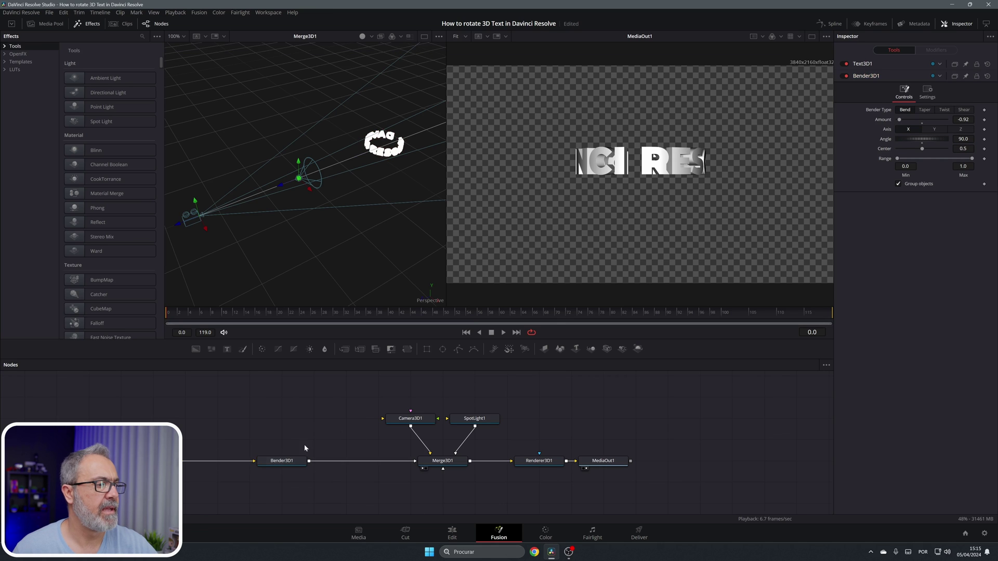
click(281, 460)
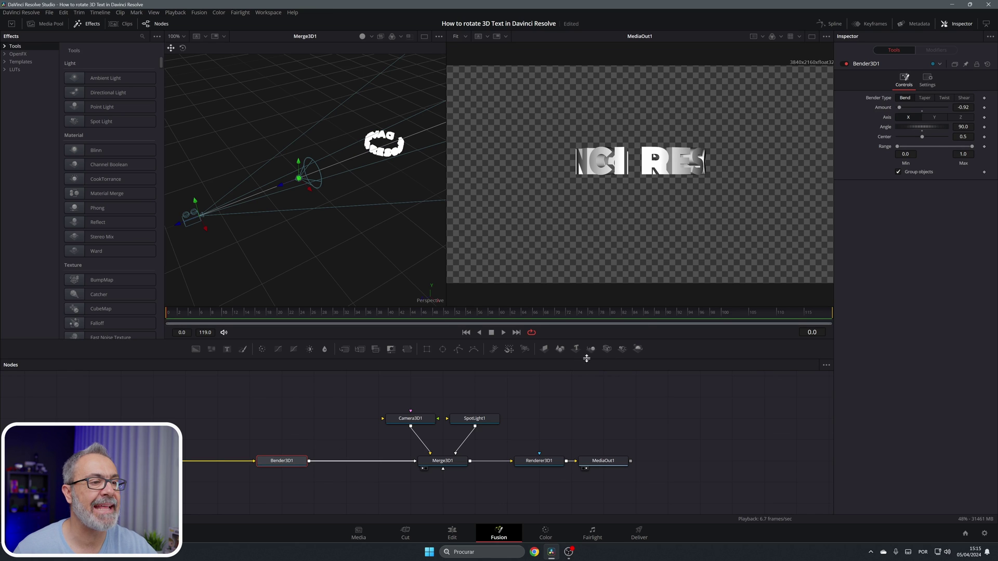
- Add a Transform 3D node after Bender3D1 through the tool search
mouse_move(298, 464)
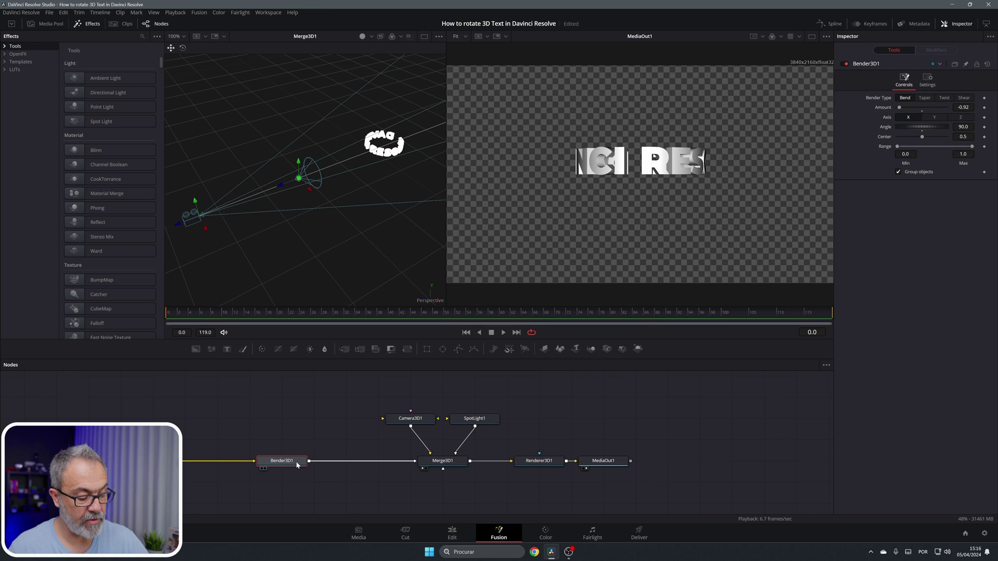
key(shift+space)
text(Bender 3D)
text(TRANS)
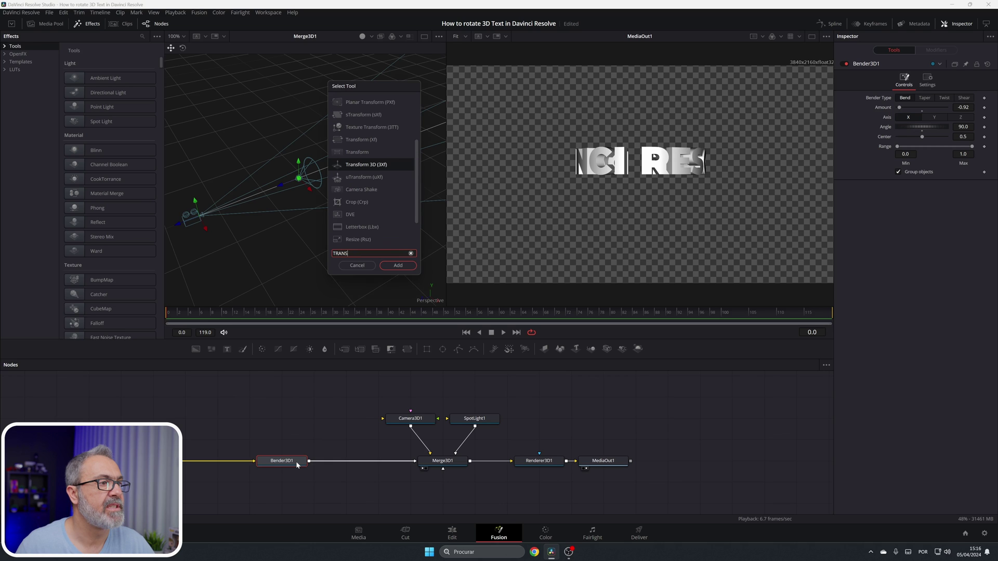
text(FORM 3D)
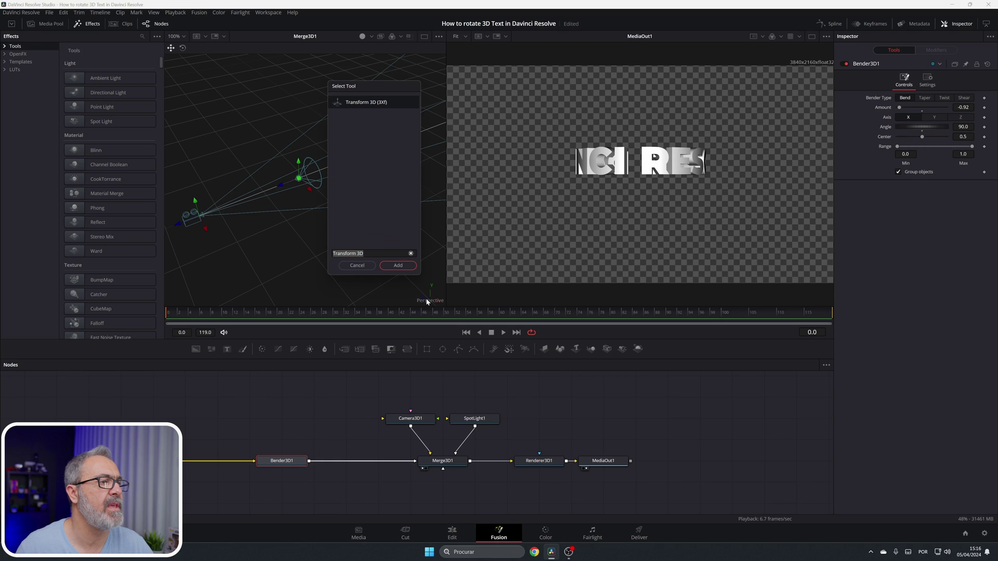
click(397, 265)
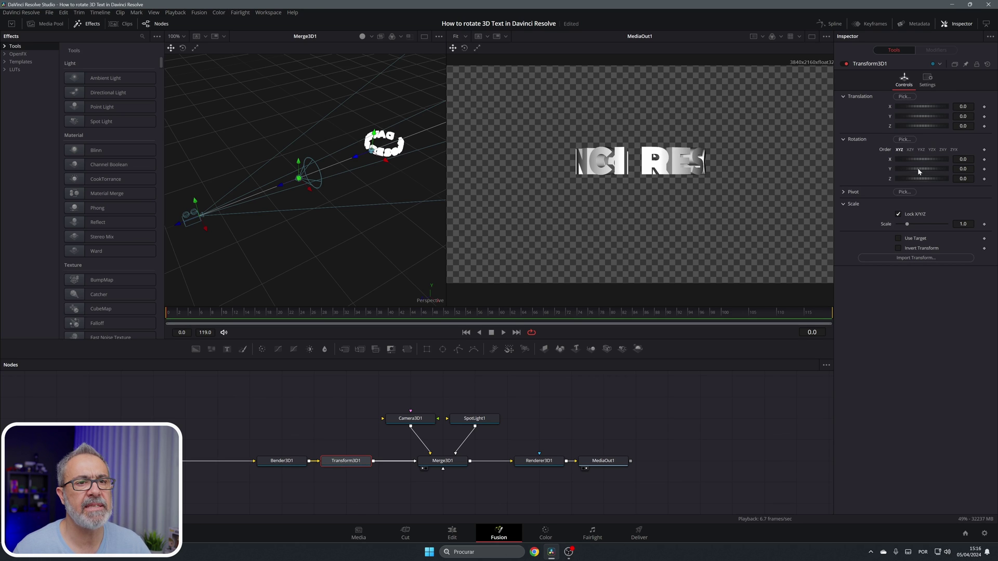
- Test and reset Transform3D1's Y rotation, expand Pivot, and orbit to a top view of the ring
mouse_move(922, 169)
mouse_down()
mouse_move(913, 169)
mouse_move(935, 167)
mouse_move(919, 172)
mouse_up()
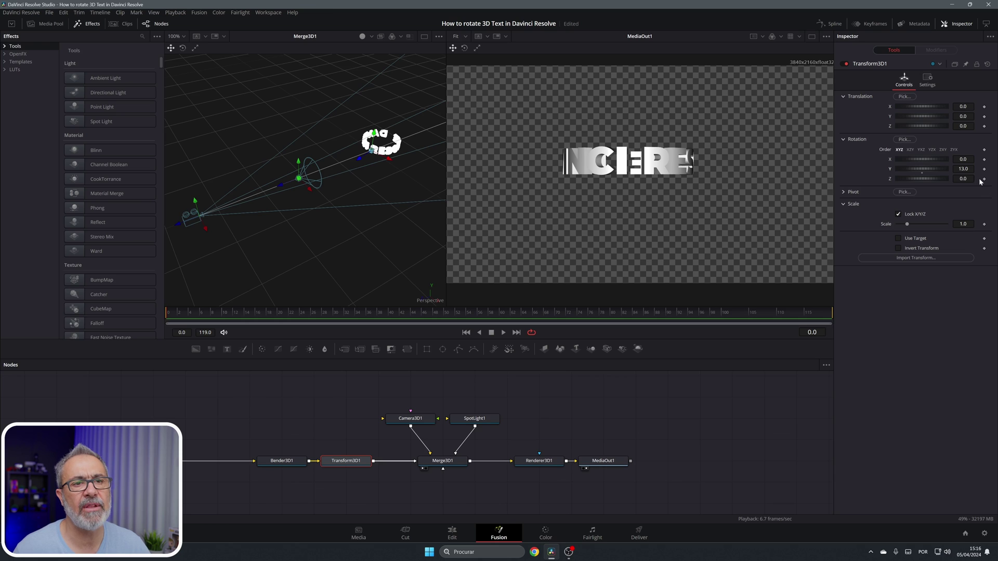
double_click(890, 170)
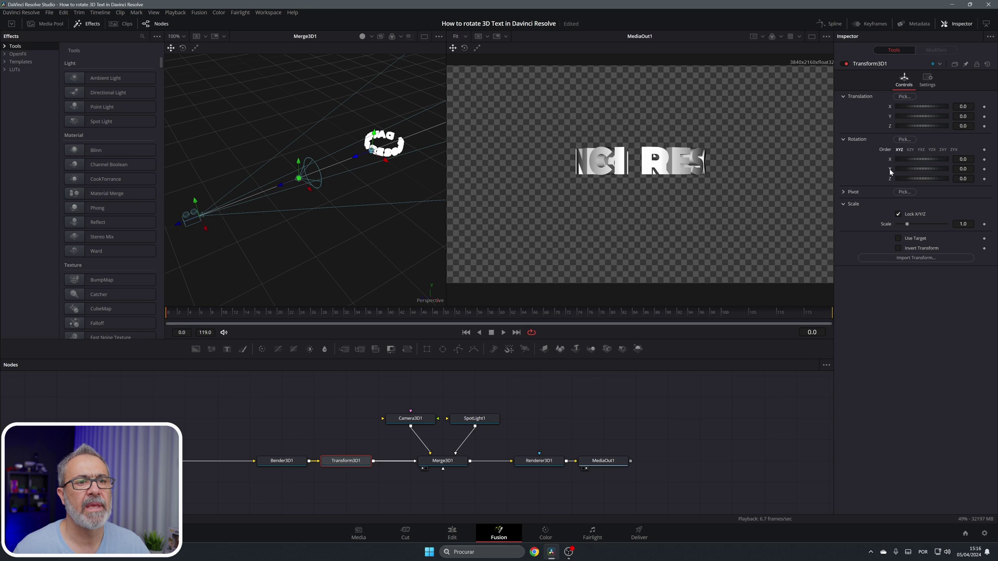
click(844, 192)
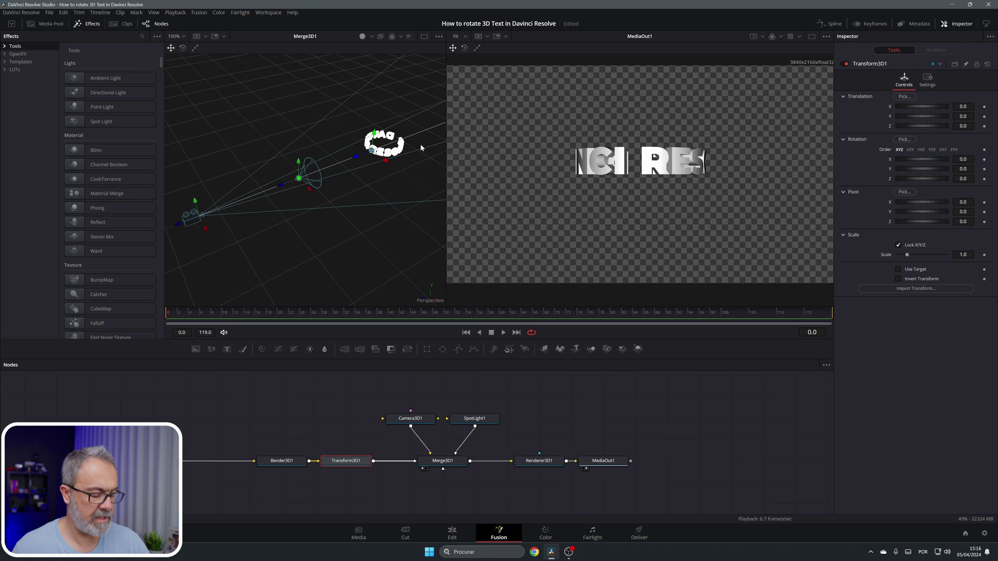
scroll(420, 144, up, 5)
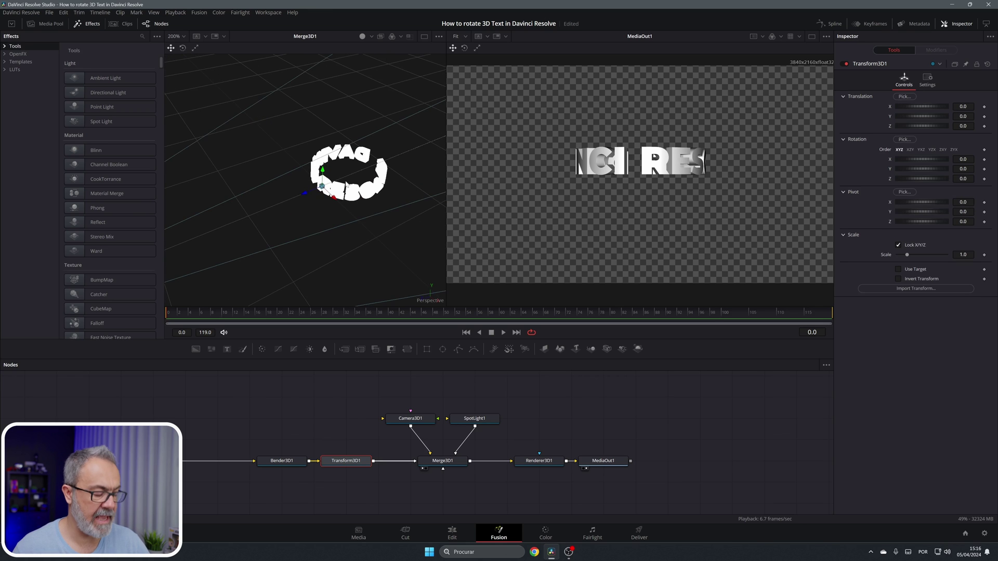
drag(347, 184, 342, 220)
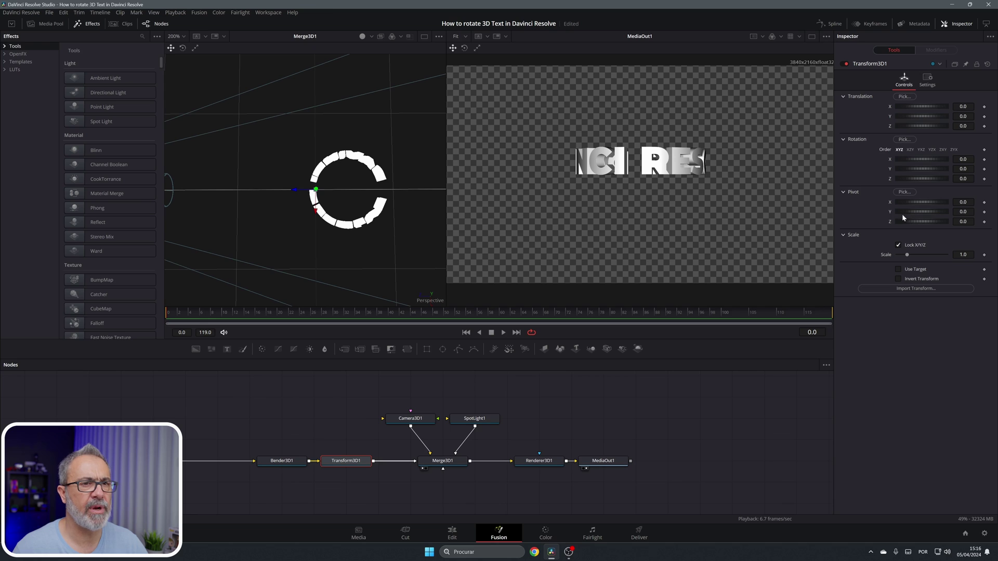
- Set Transform3D1's pivot Z to -0.102, orbiting the view to check it
drag(922, 222, 915, 223)
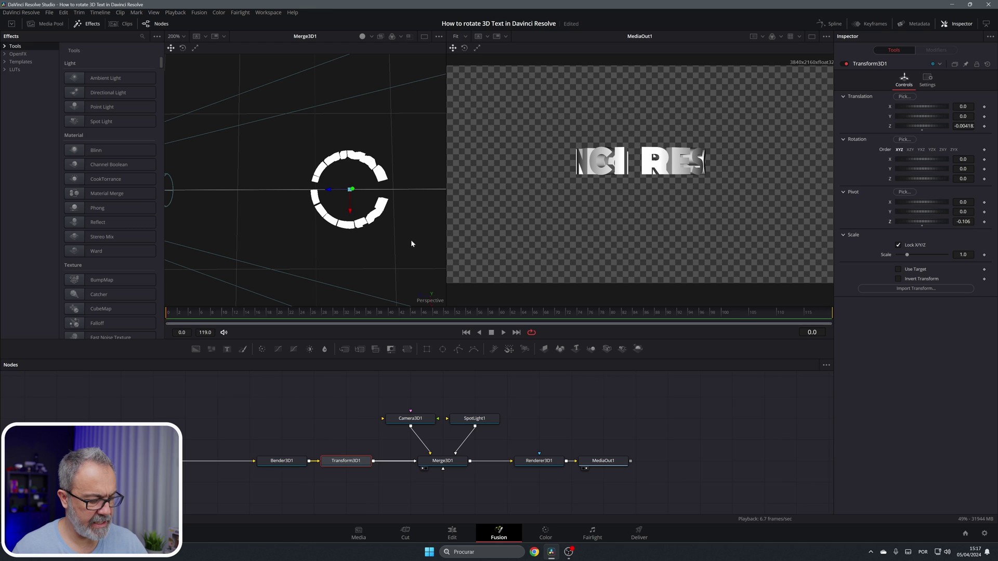
drag(406, 242, 359, 250)
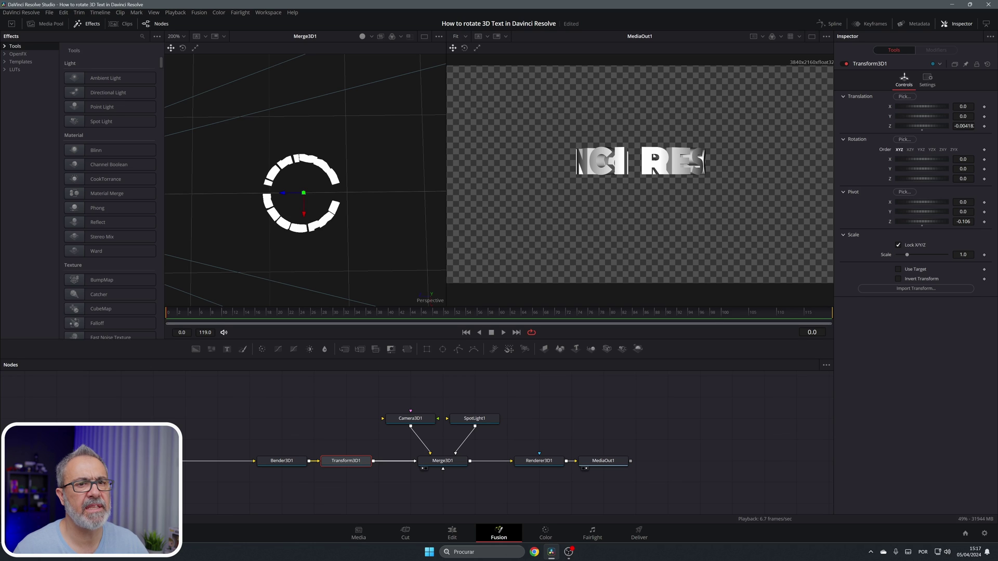
drag(963, 221, 960, 221)
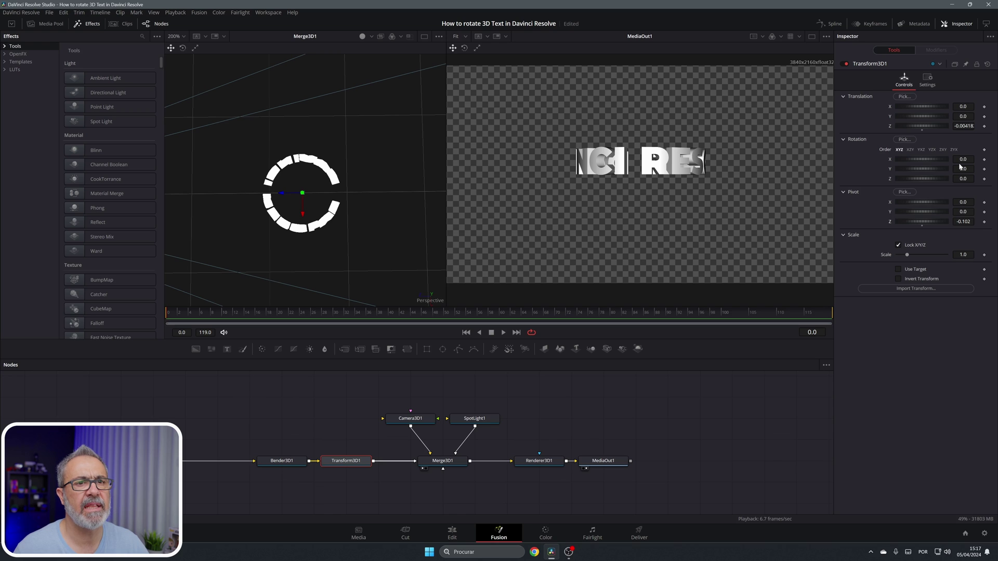
- Test-spin the ring on Y, reset the rotation to 0, and select Text3D1
mouse_move(948, 166)
mouse_down()
mouse_move(906, 173)
mouse_move(934, 177)
mouse_up()
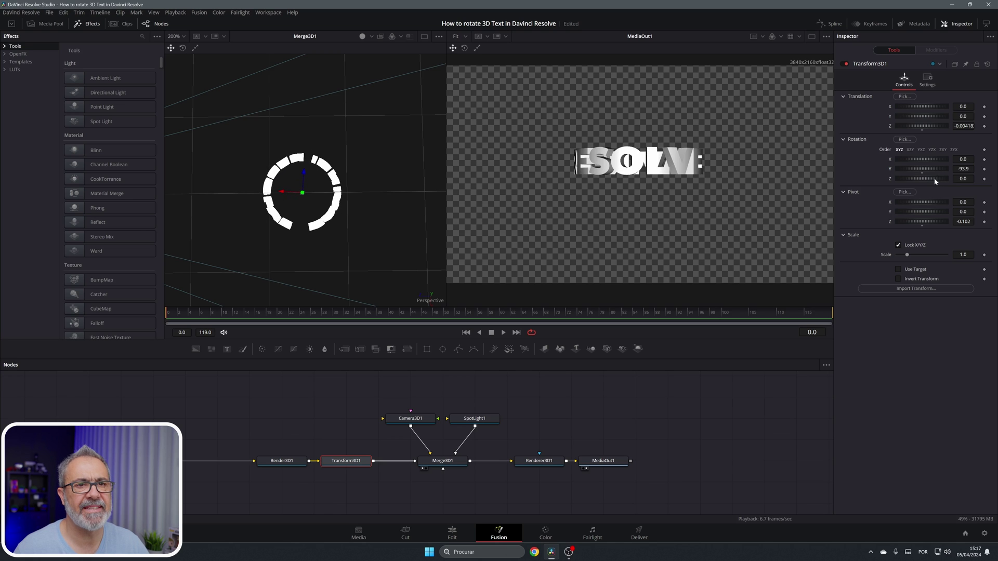
double_click(934, 178)
click(334, 206)
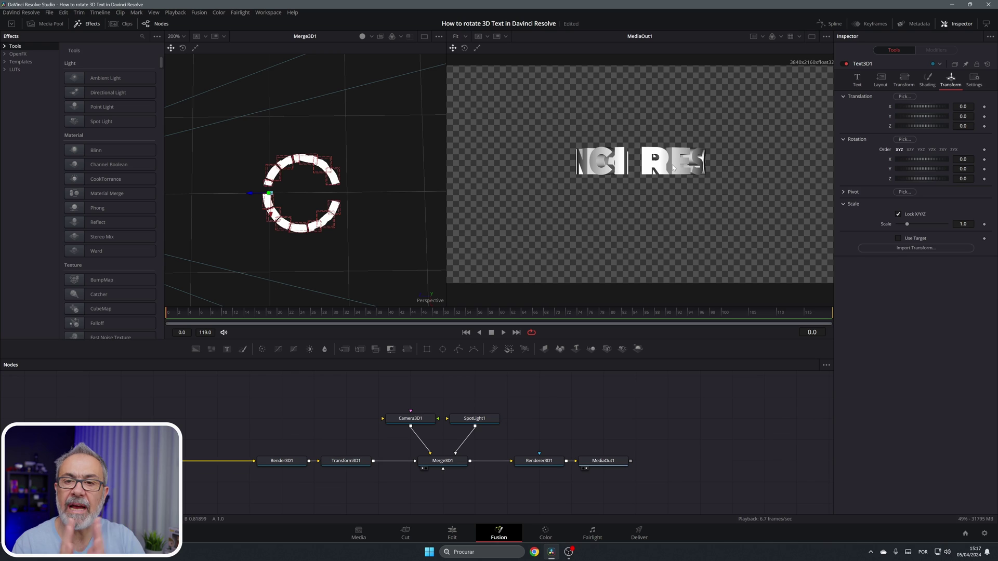
- Increase Text3D1's tracking to 1.084 to close the ring, then select Transform3D1
click(861, 79)
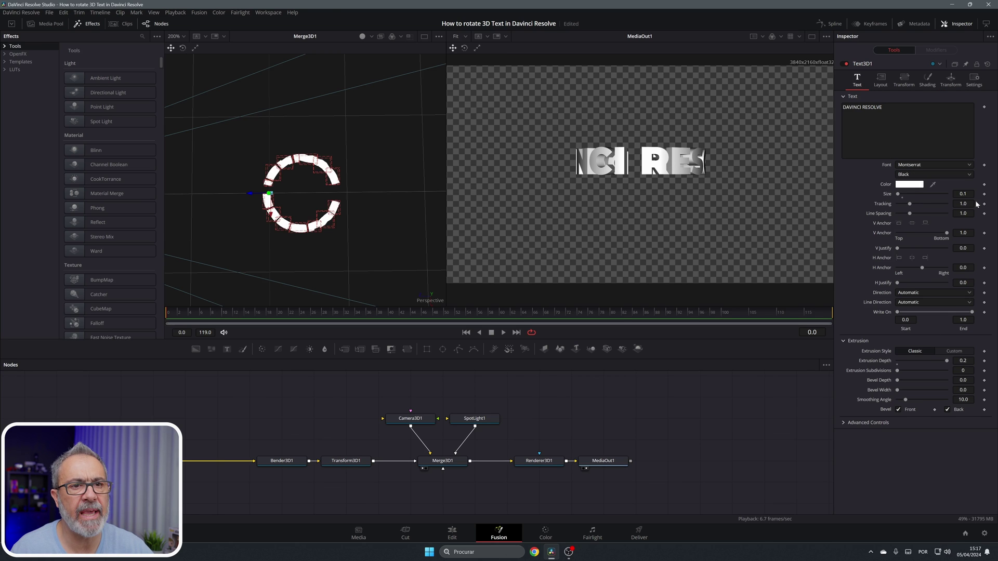
drag(963, 204, 978, 204)
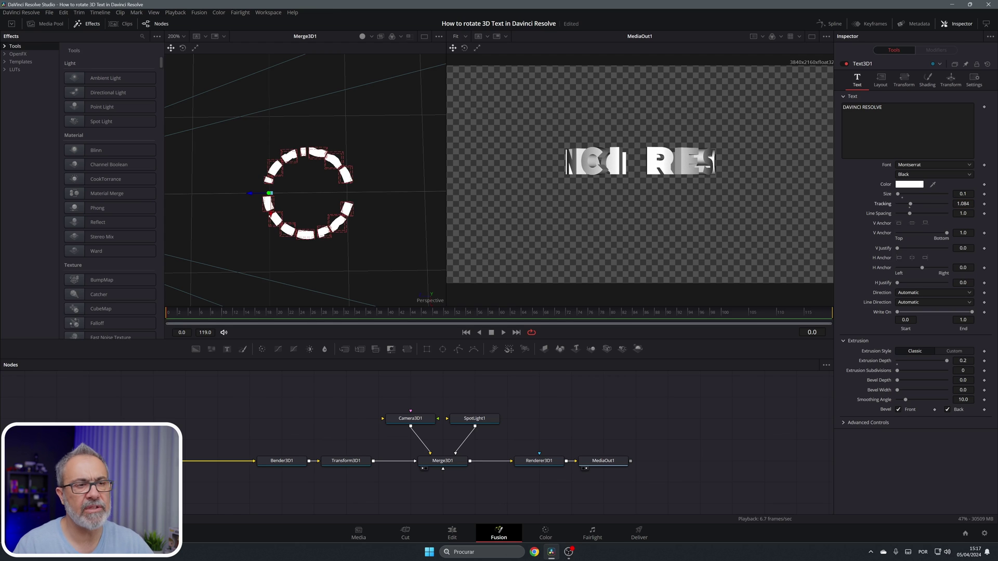
click(276, 498)
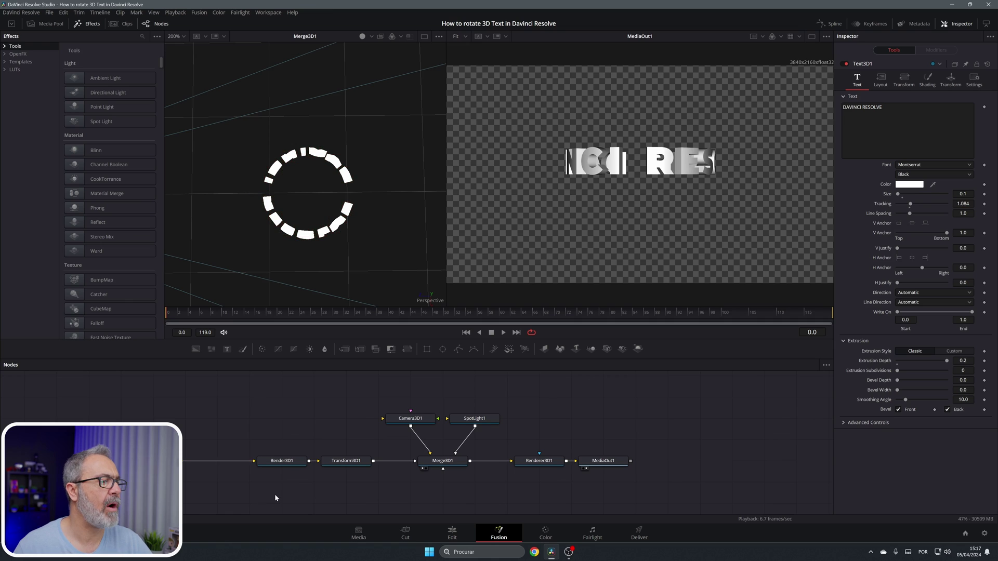
click(357, 464)
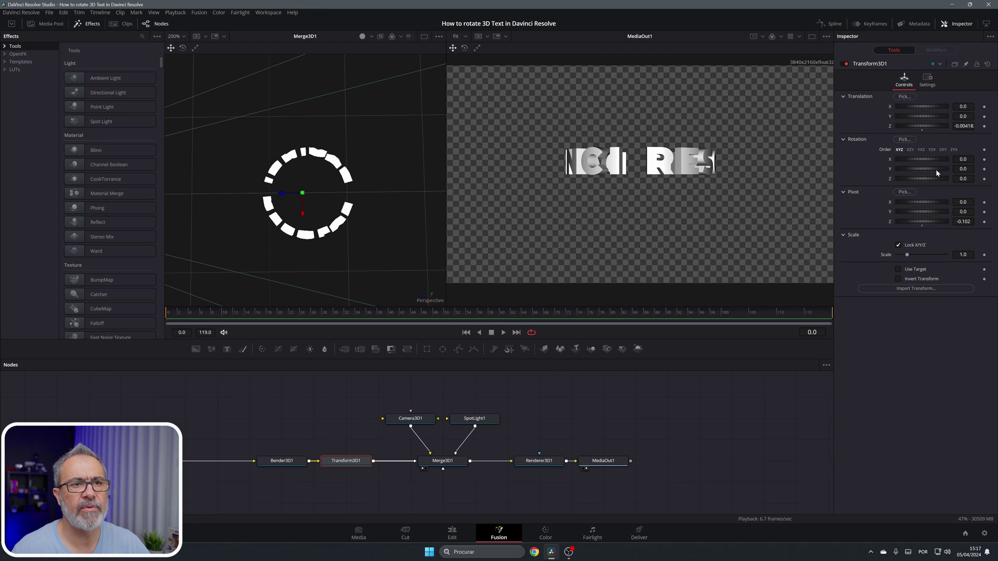
- Keyframe Rotation Y at 91.3 on frame 0 and -453.9 on frame 119
drag(928, 169, 943, 167)
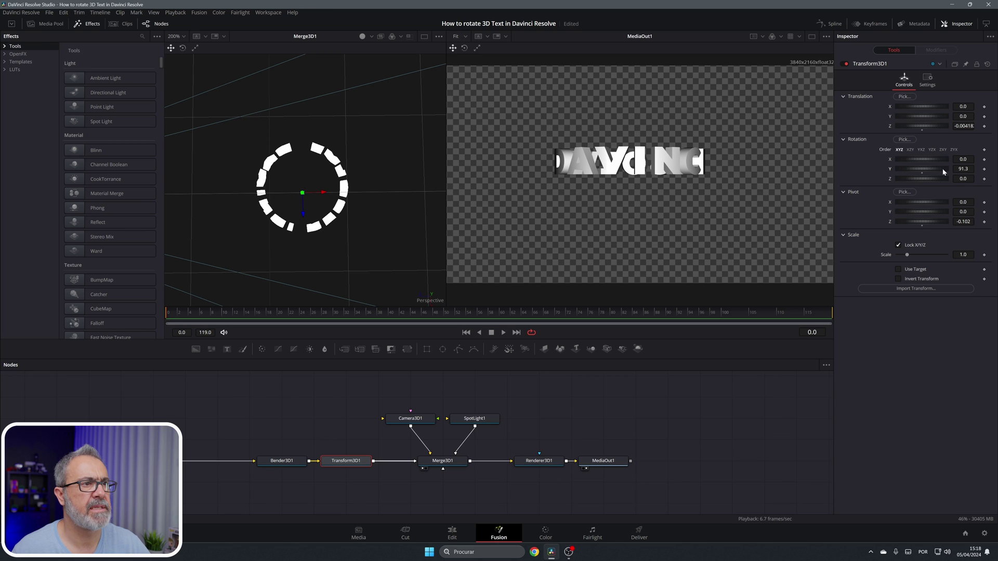
click(983, 169)
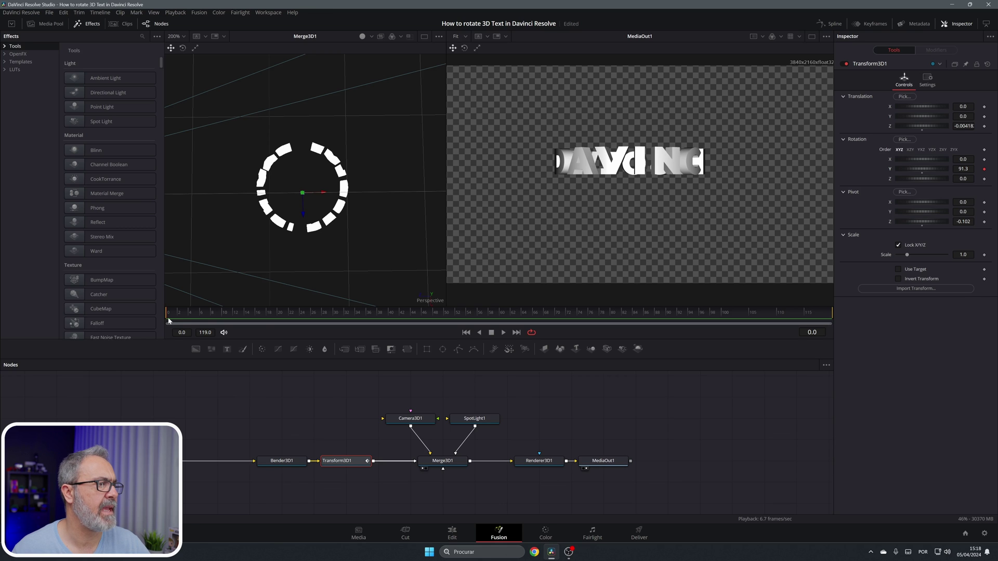
drag(169, 321, 848, 321)
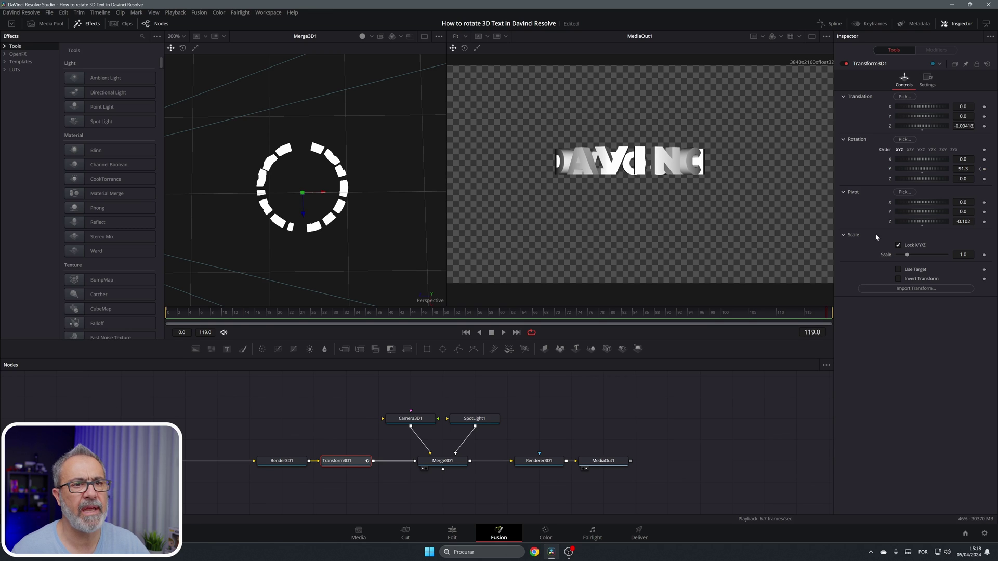
drag(946, 173, 865, 179)
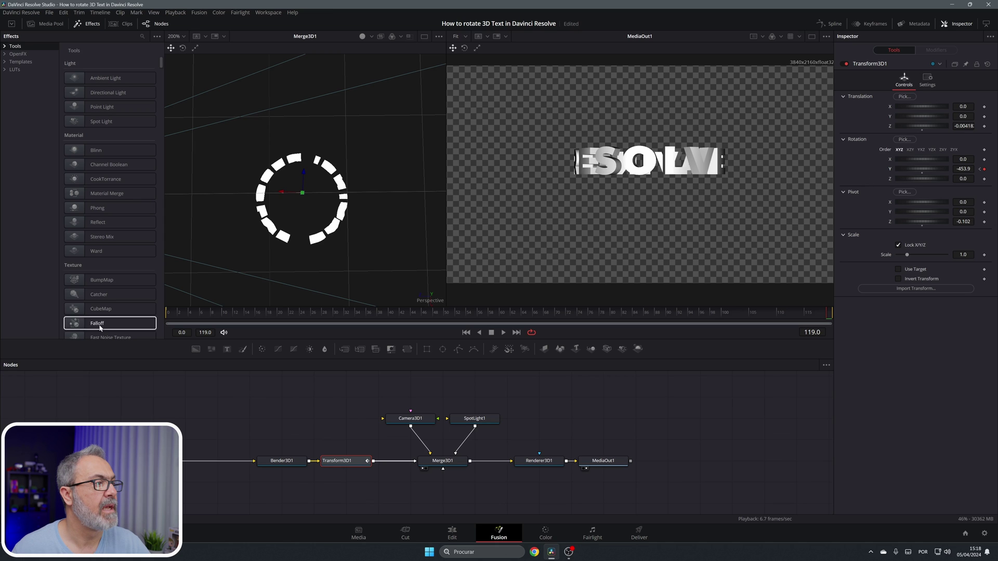
- Play, stop and scrub back through the spinning ring animation
click(503, 333)
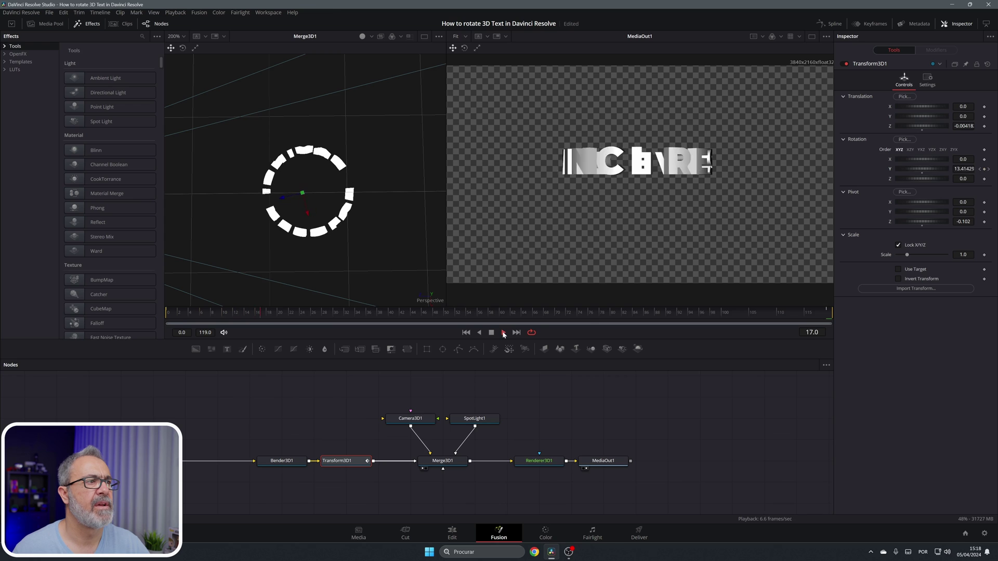
click(491, 333)
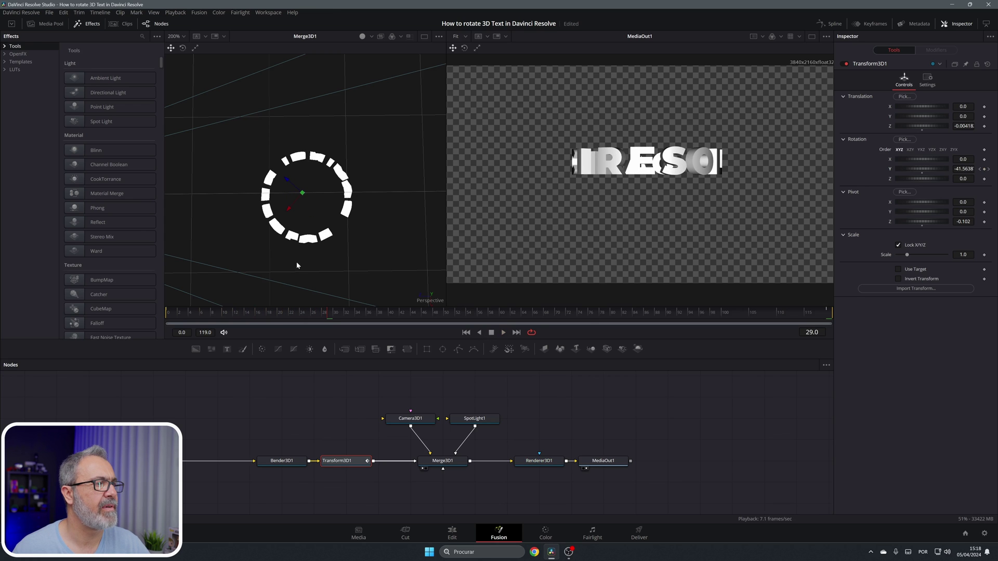
drag(327, 314, 102, 293)
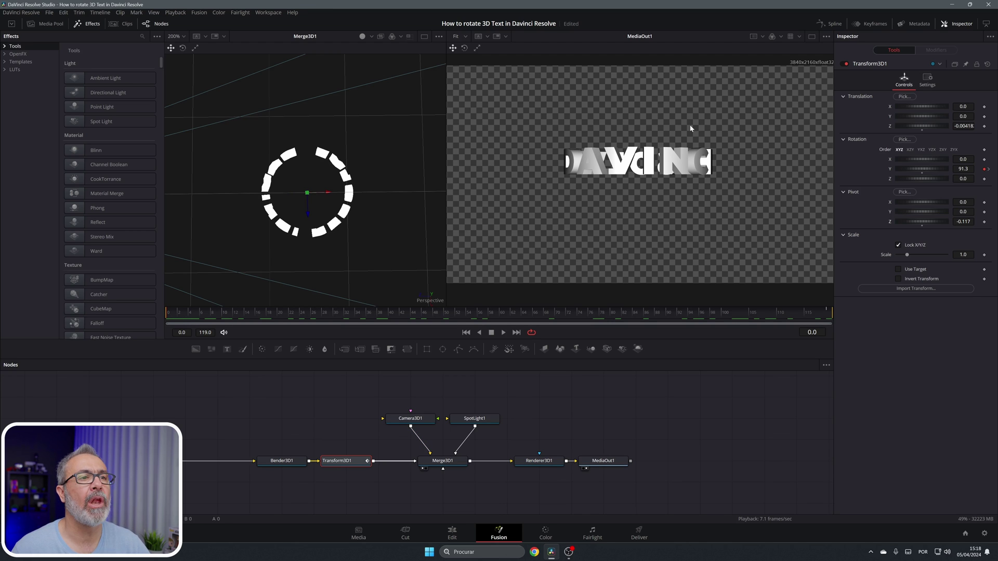
- Change the Text3D1 text colour to red (#ff0a0a)
click(141, 461)
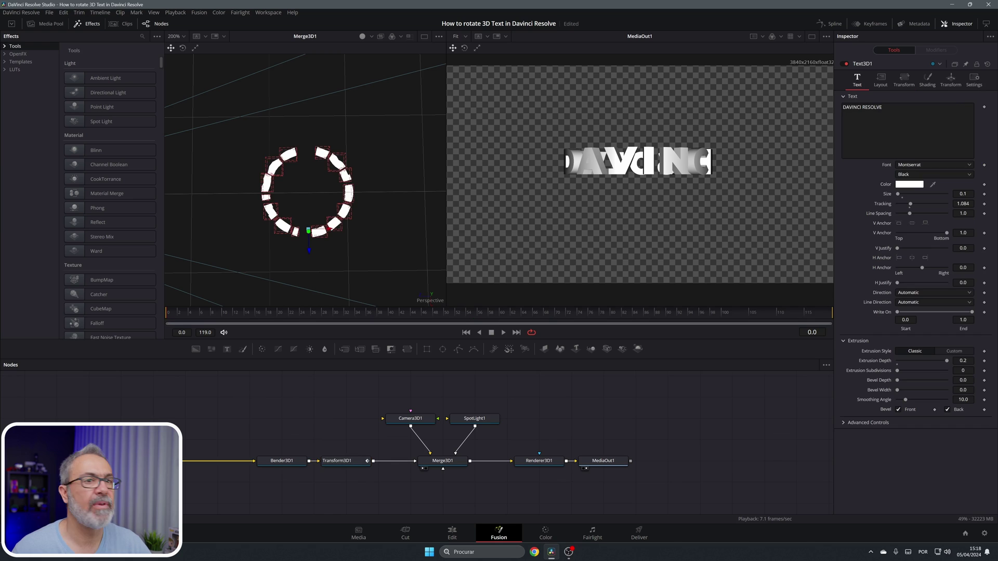
click(914, 185)
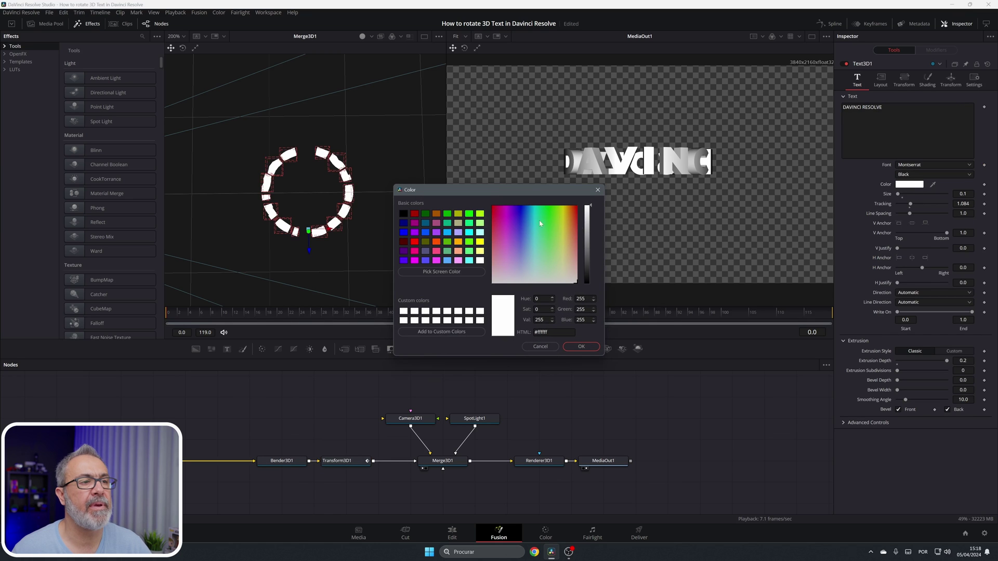
click(578, 208)
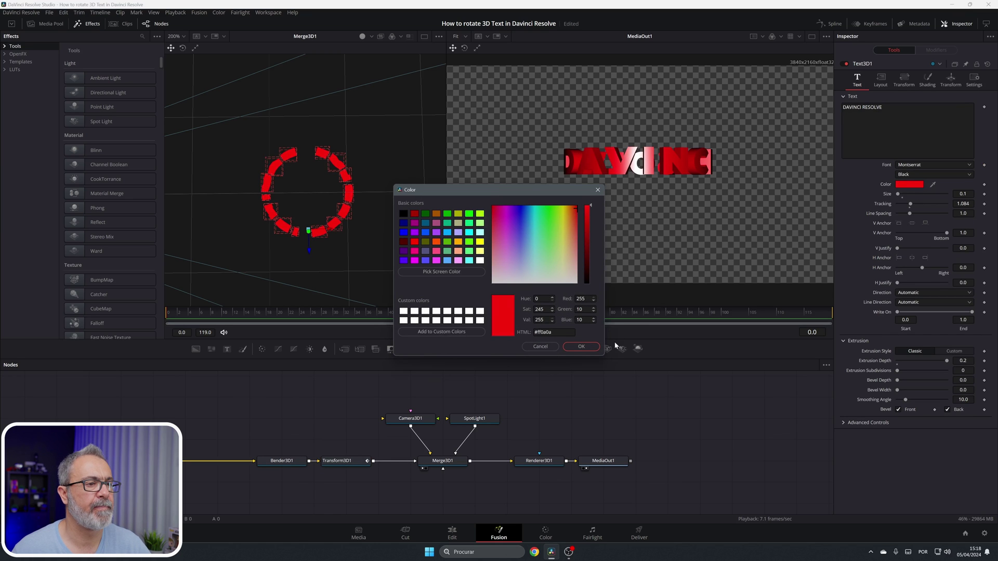
click(572, 347)
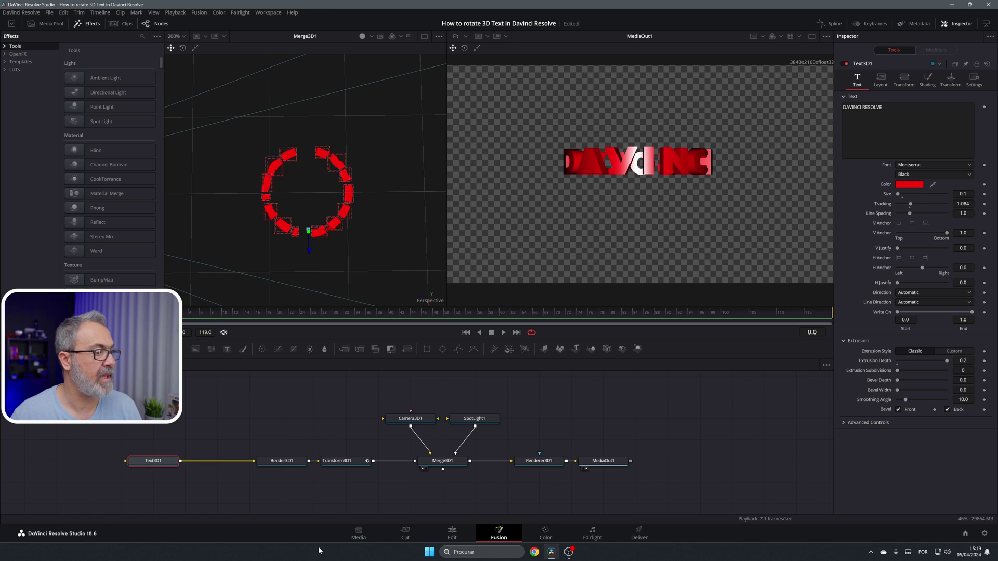
- Add a Replace Material 3D node to the text chain
key(shift+space)
text(REPLA)
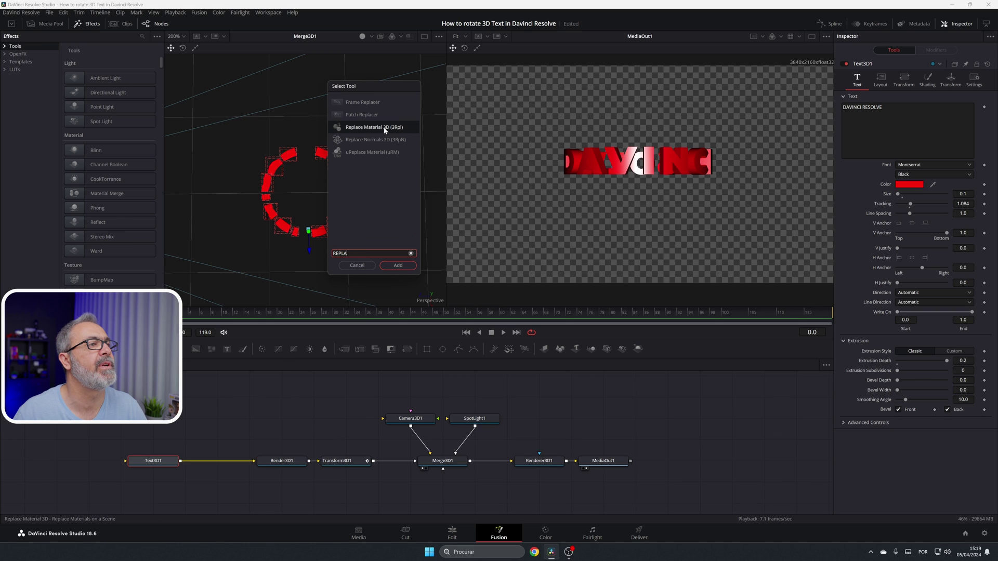
text(CE MAT)
click(402, 264)
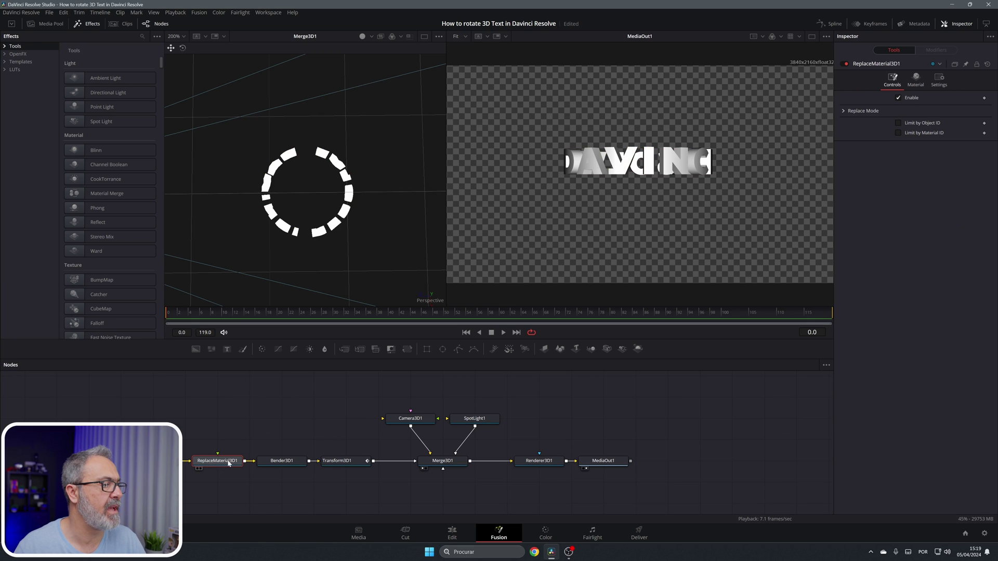
- Connect the Chrome shader from Templates > Fusion > Shaders to the Replace Material node
click(6, 62)
click(22, 77)
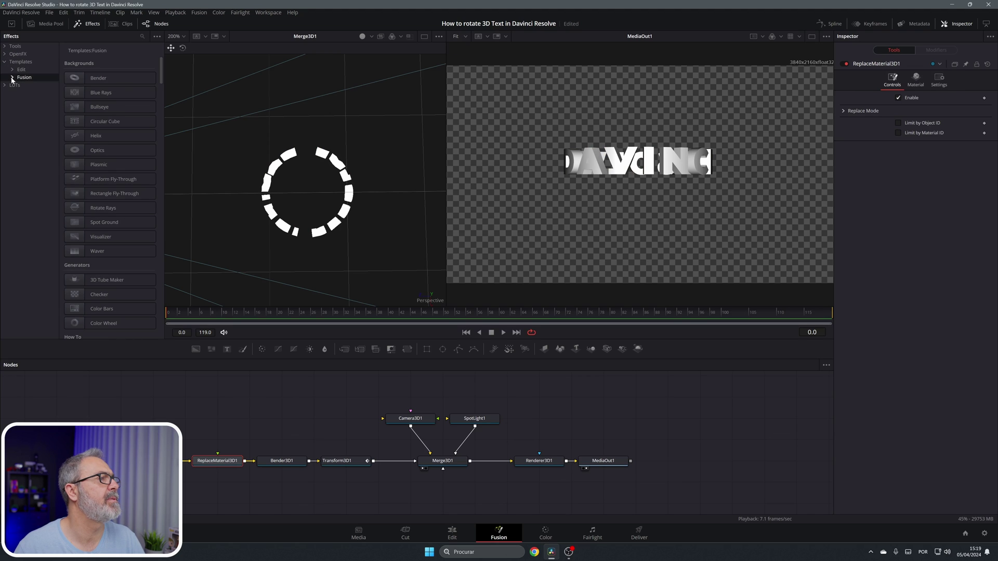
click(12, 77)
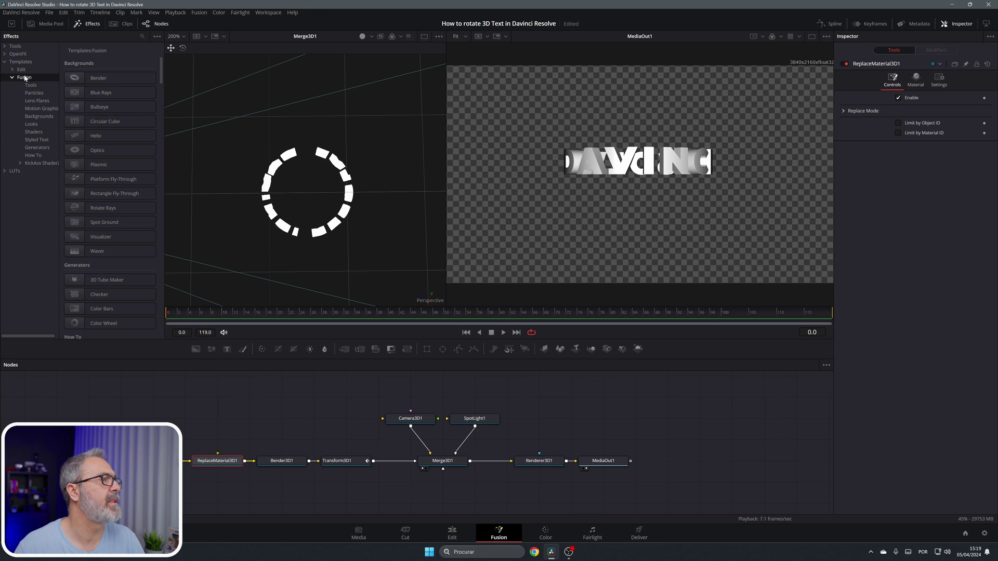
click(38, 132)
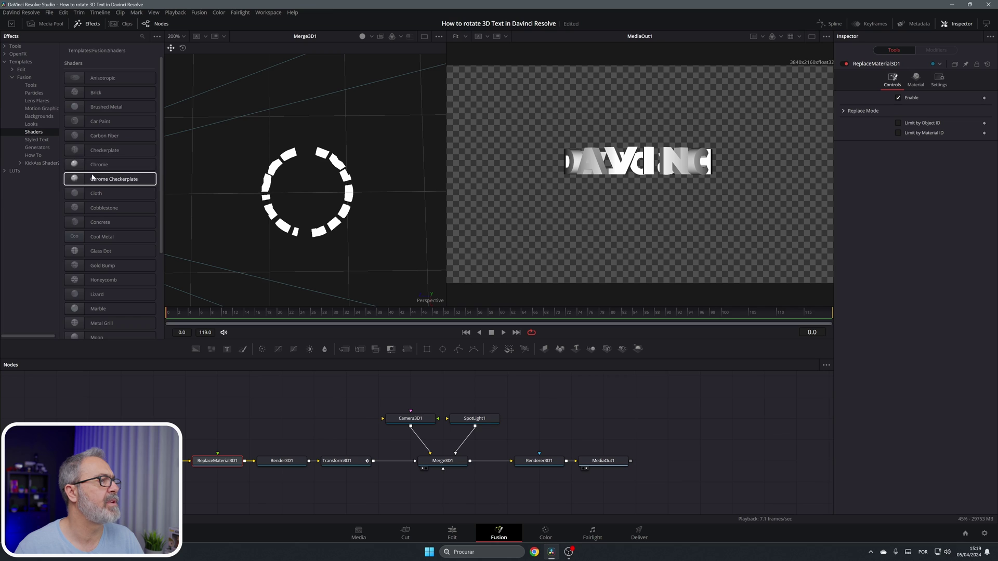
drag(99, 168, 218, 460)
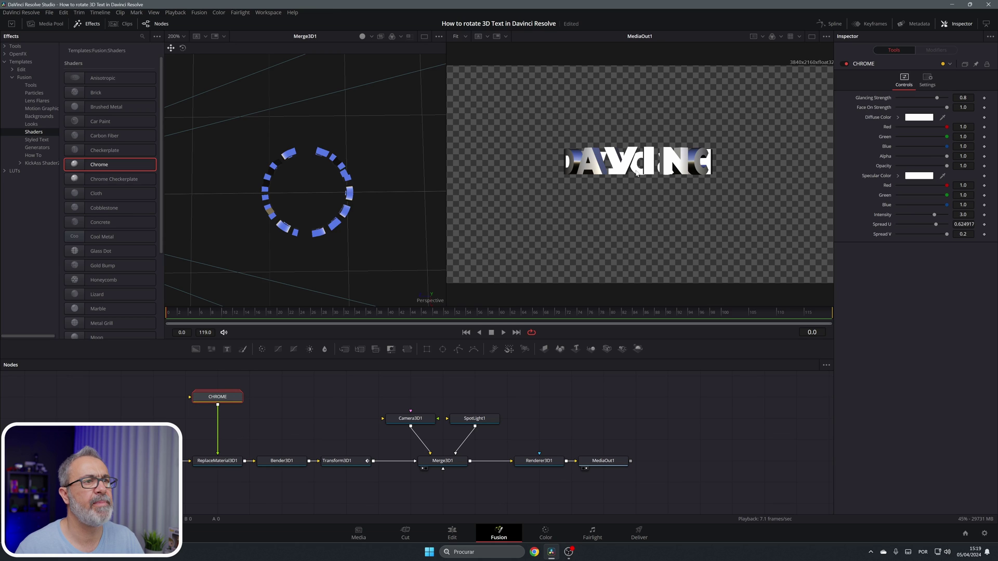
- Set the Chrome shader's diffuse colour to red-orange
click(918, 119)
drag(564, 229, 574, 210)
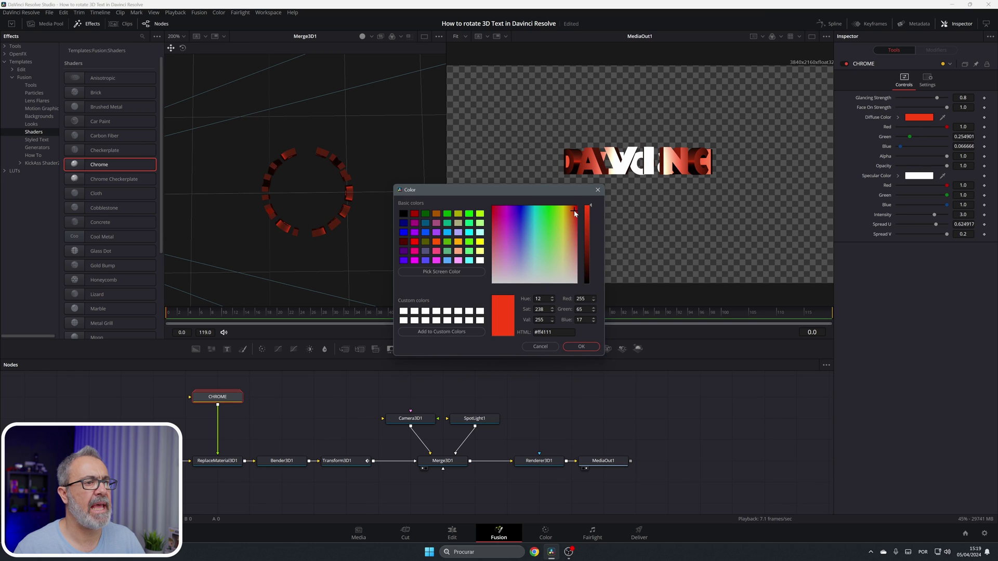
click(581, 346)
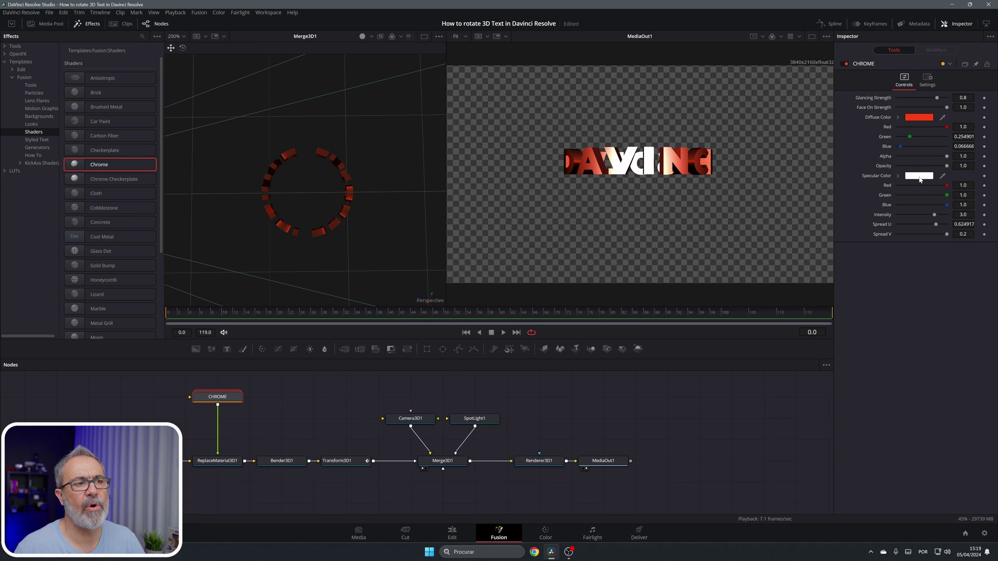
- Set the specular colour to light pink and preview the ring at frame 37
click(919, 176)
drag(567, 225, 573, 253)
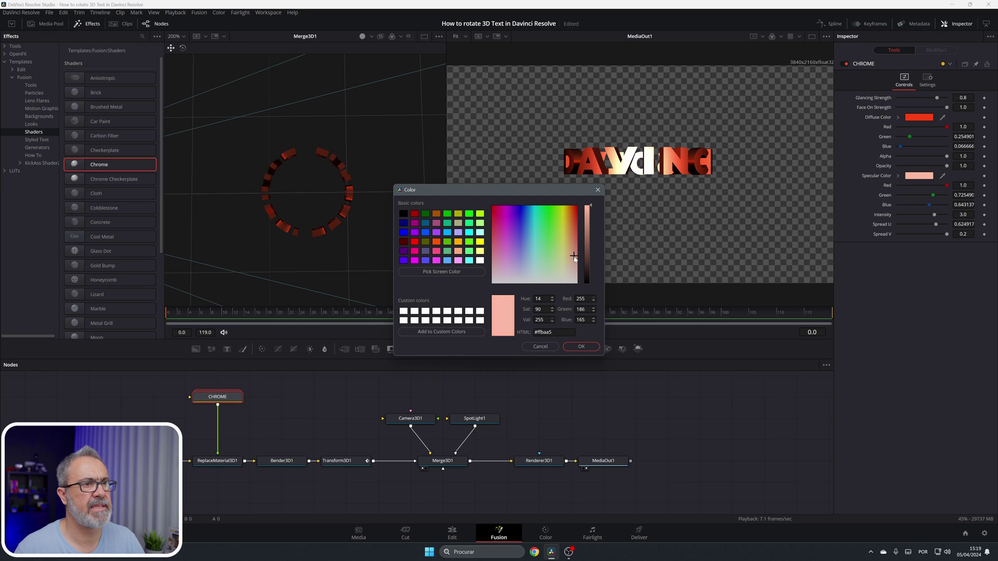
click(577, 347)
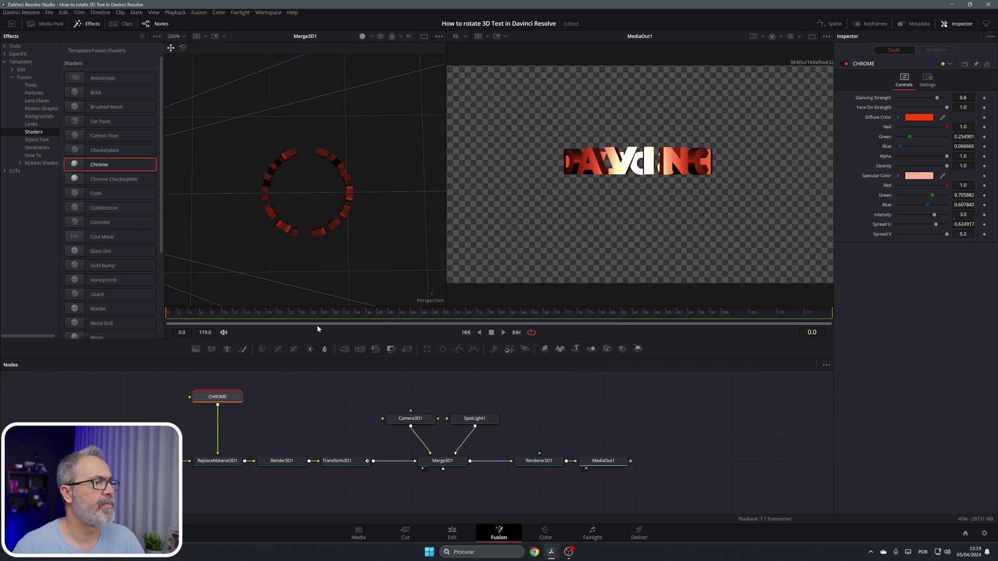
drag(171, 318, 371, 317)
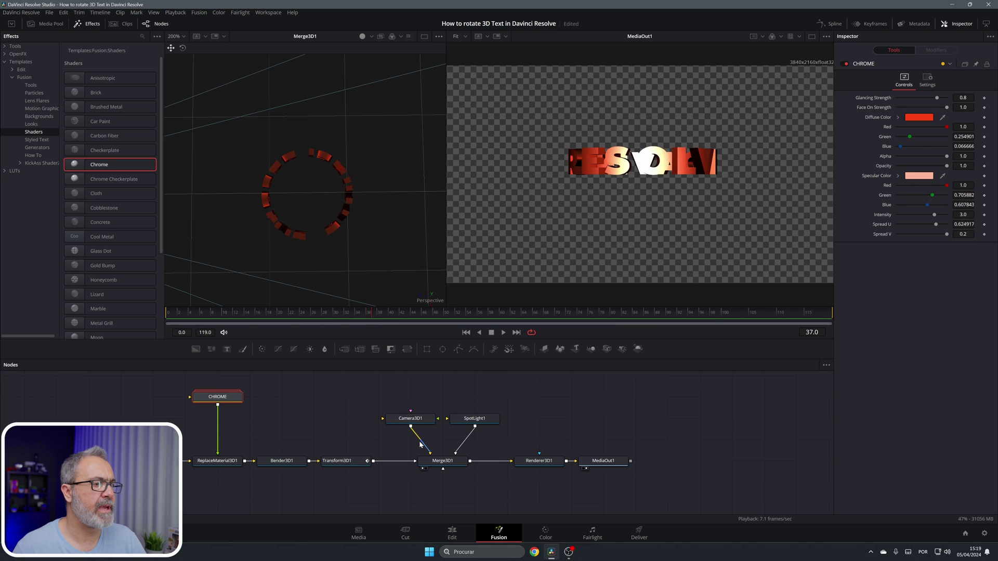
- Select Camera3D1, show its Transform settings, and tilt the 3D viewer to a perspective view
click(414, 419)
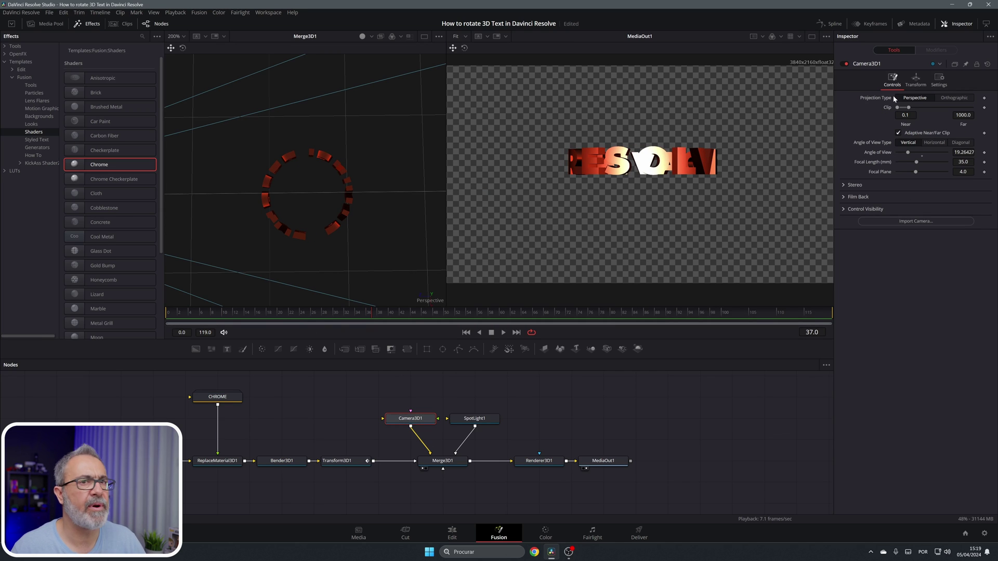
click(915, 80)
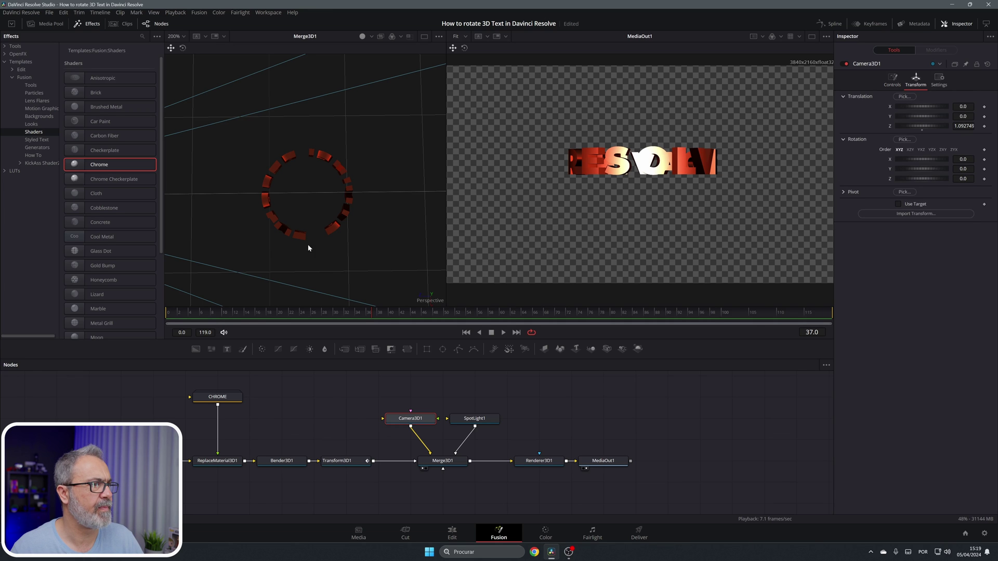
mouse_move(306, 218)
mouse_down()
mouse_move(331, 152)
mouse_move(300, 178)
mouse_move(312, 216)
mouse_up()
scroll(299, 176, down, 5)
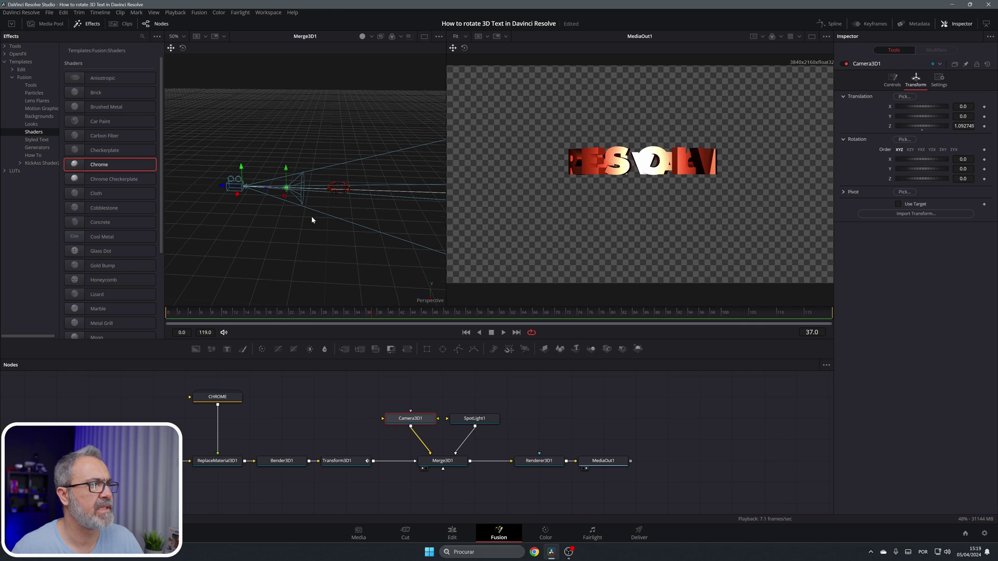
- Raise Camera3D1 to Y 0.185783 and tilt it to -5 on X
drag(240, 169, 239, 155)
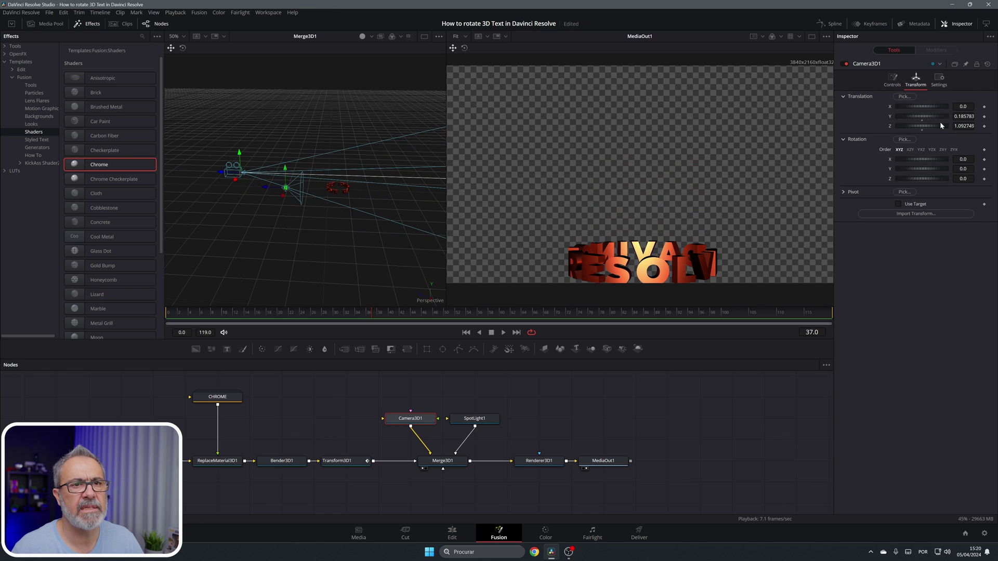
drag(963, 159, 951, 159)
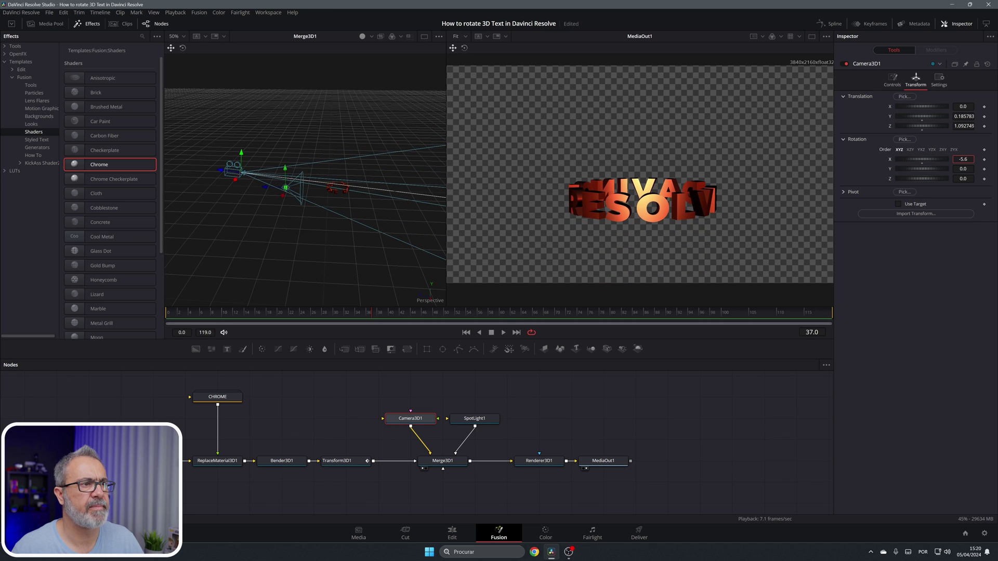
click(343, 462)
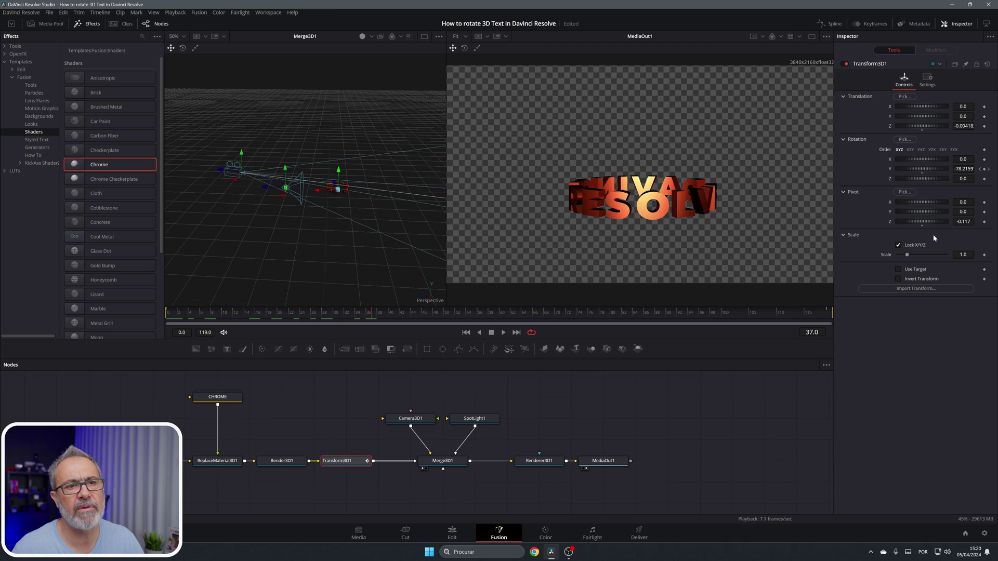
- Scale Transform3D1's text ring to 1.93, then return to the Edit page
drag(911, 254, 916, 256)
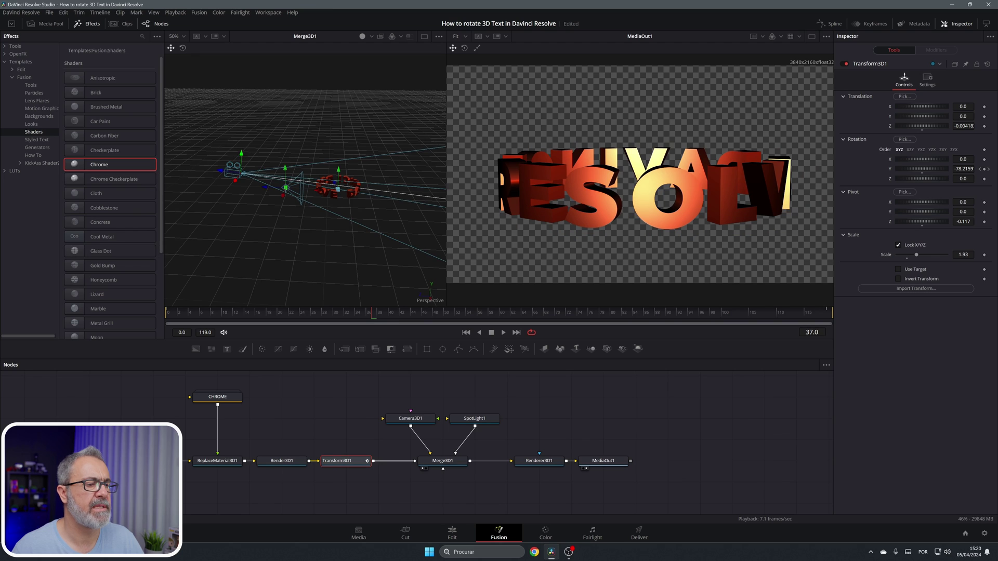
click(459, 537)
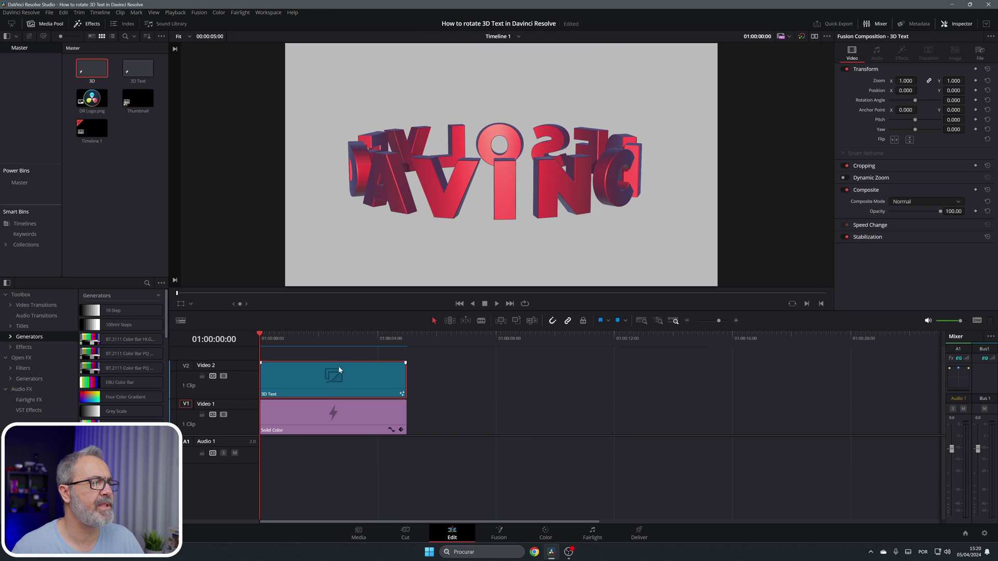
- Swap the 3D Text clip on Video 2 for the 3D composition and play it back
key(Delete)
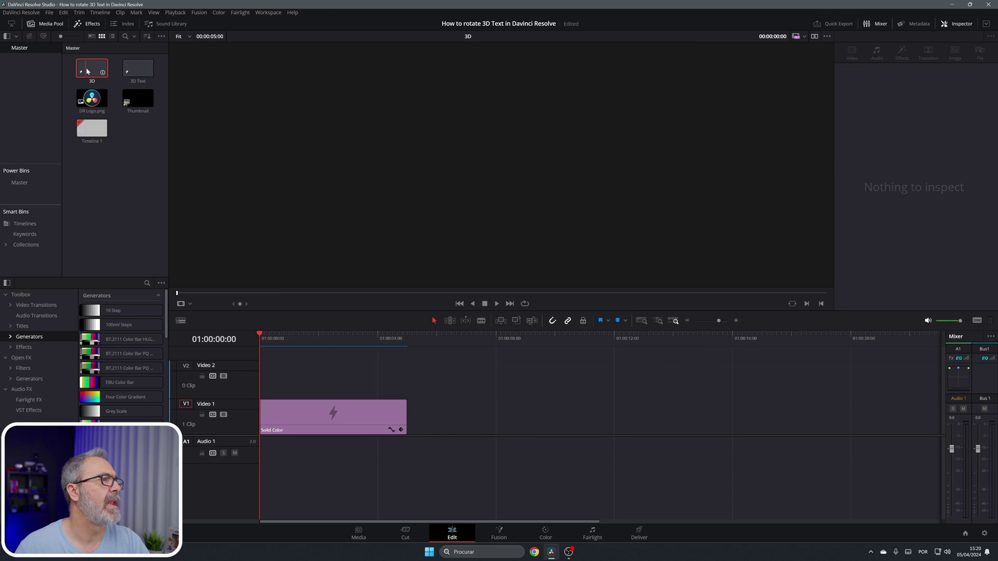
drag(88, 68, 260, 387)
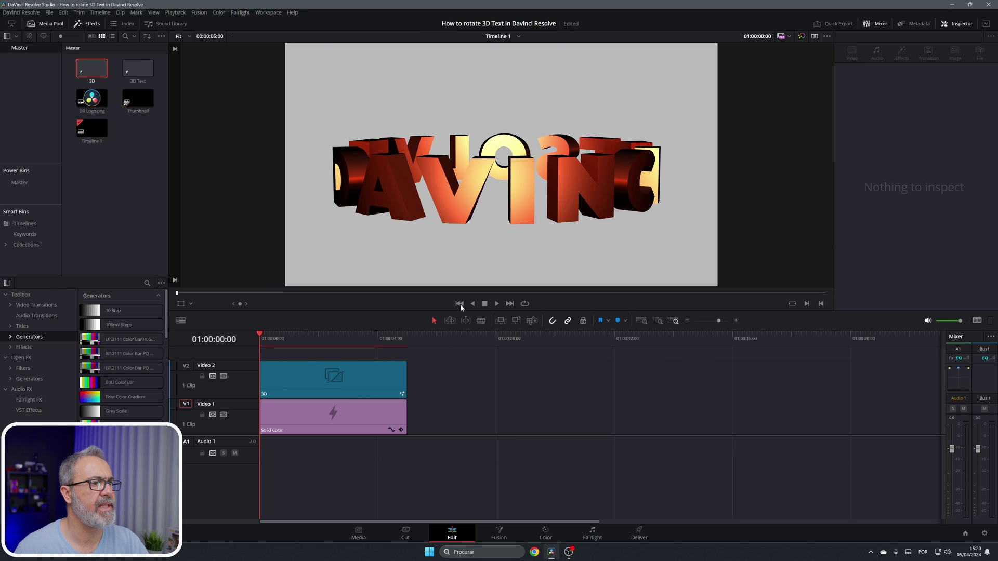
click(497, 304)
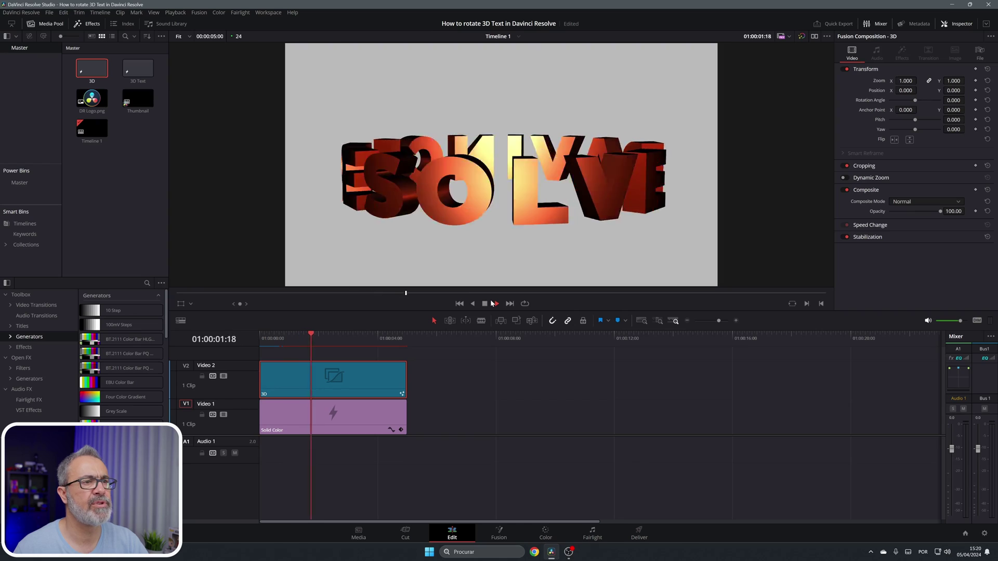